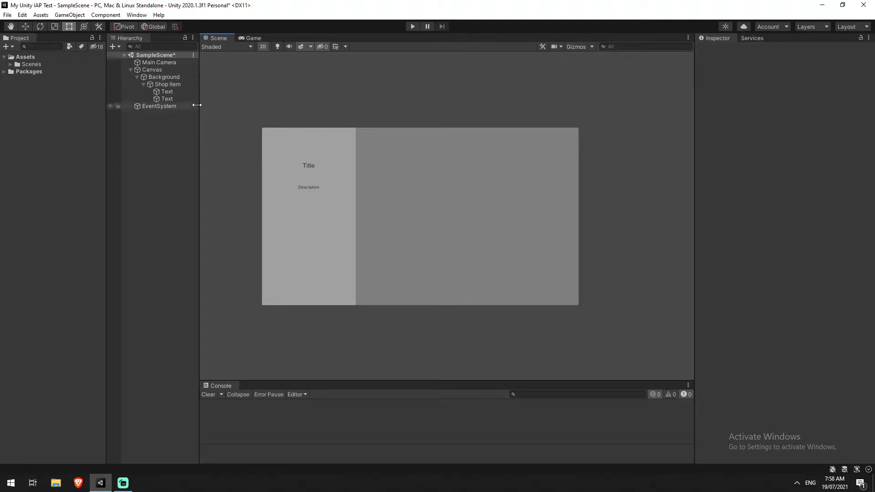
# - Inspect the Canvas, Background, Shop Item and its two Text children in the scene hierarchy
pyautogui.click(171, 65)
pyautogui.click(165, 69)
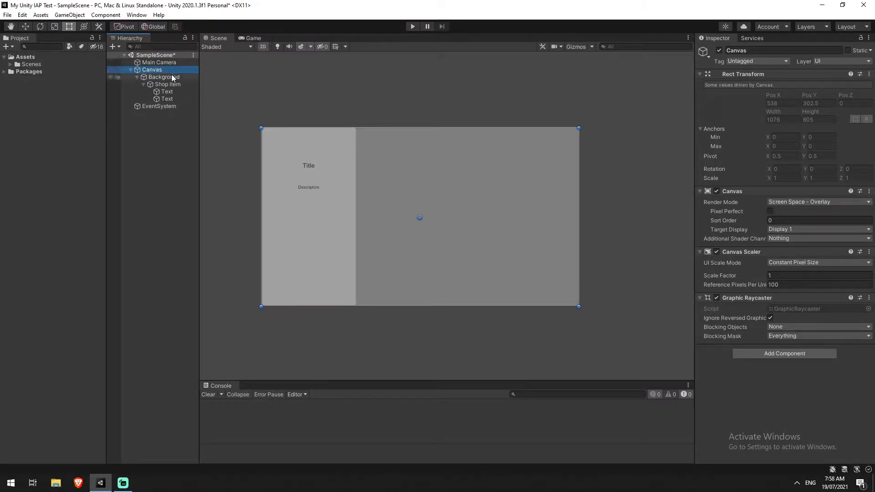
pyautogui.click(171, 76)
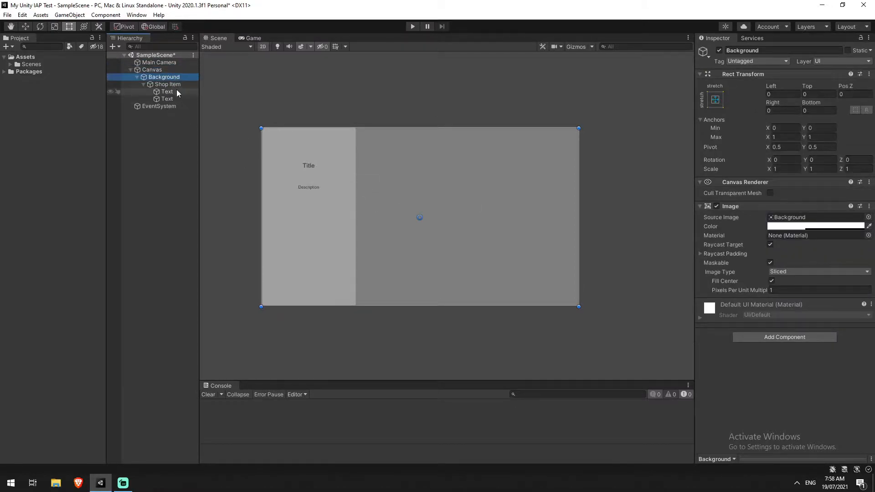
pyautogui.click(172, 84)
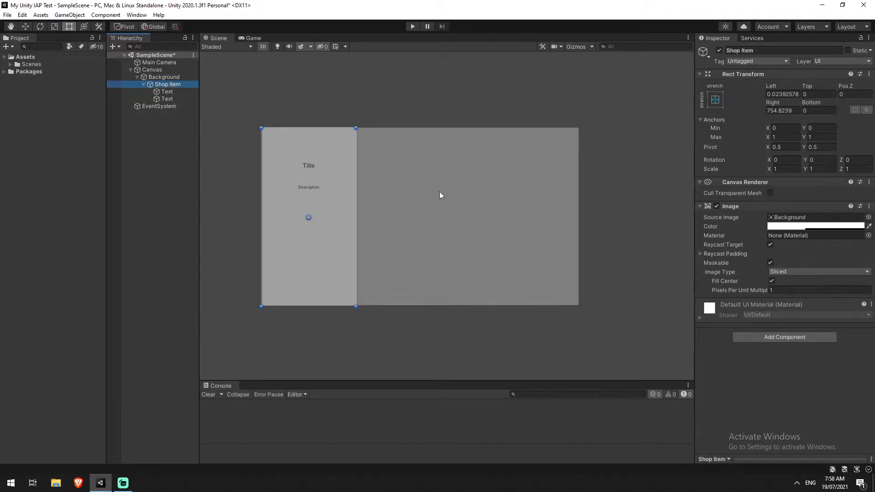
pyautogui.click(158, 94)
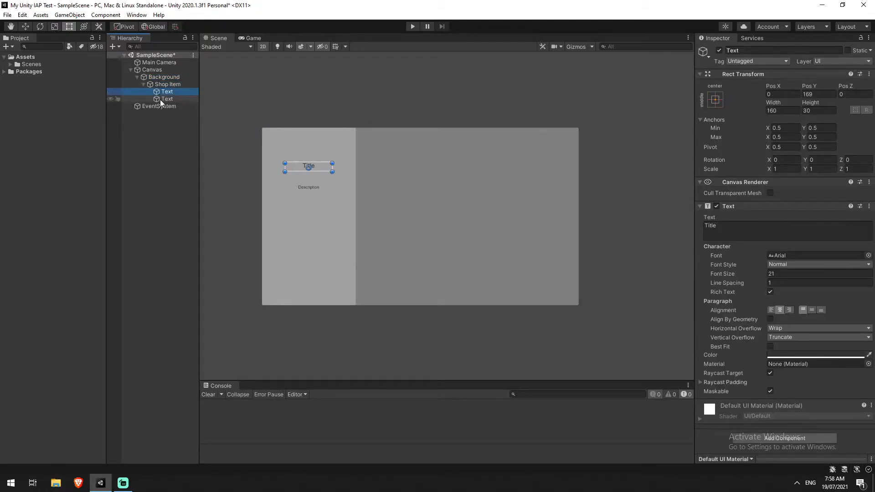
pyautogui.click(165, 100)
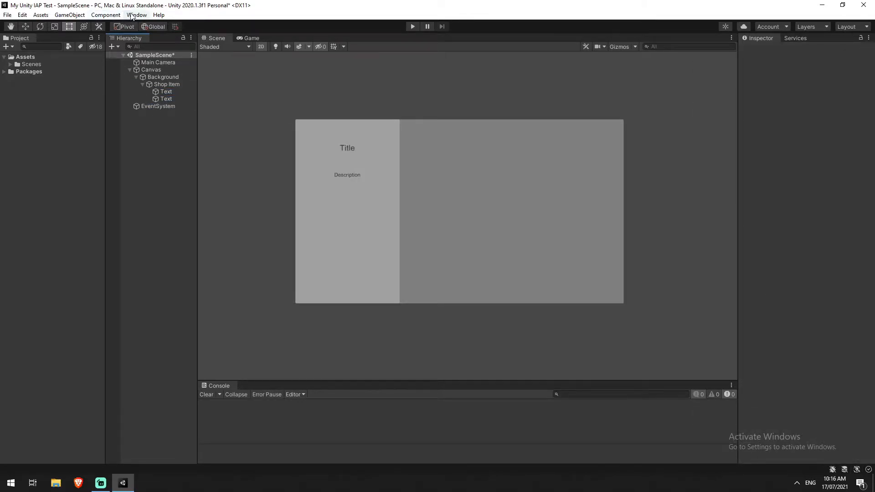
# - Open the package manager and search the Unity Registry packages for "in app"
pyautogui.click(136, 15)
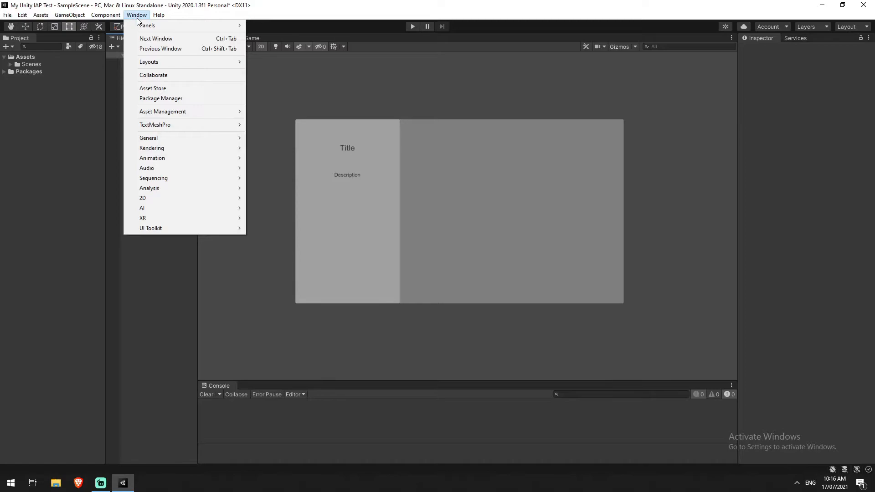
pyautogui.click(163, 98)
pyautogui.click(267, 113)
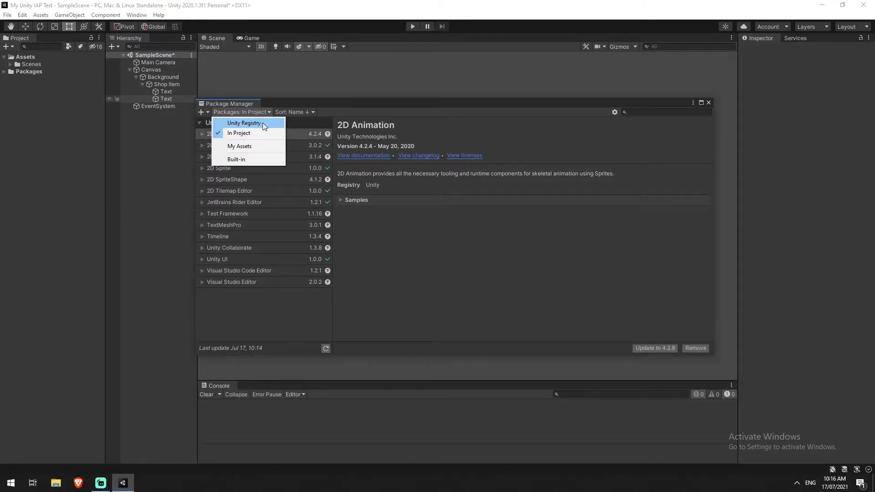
pyautogui.click(262, 122)
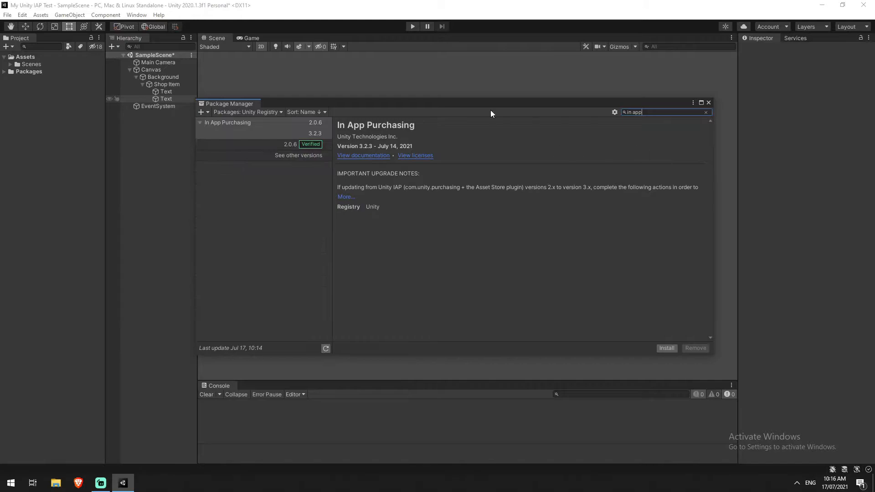
# - Install version 3.2.3 of the In App Purchasing package and close the package manager
pyautogui.click(246, 127)
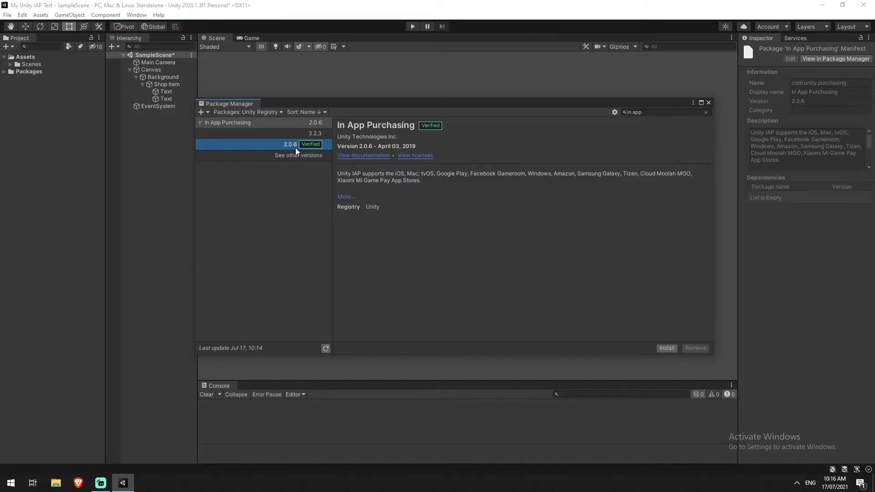
pyautogui.click(313, 135)
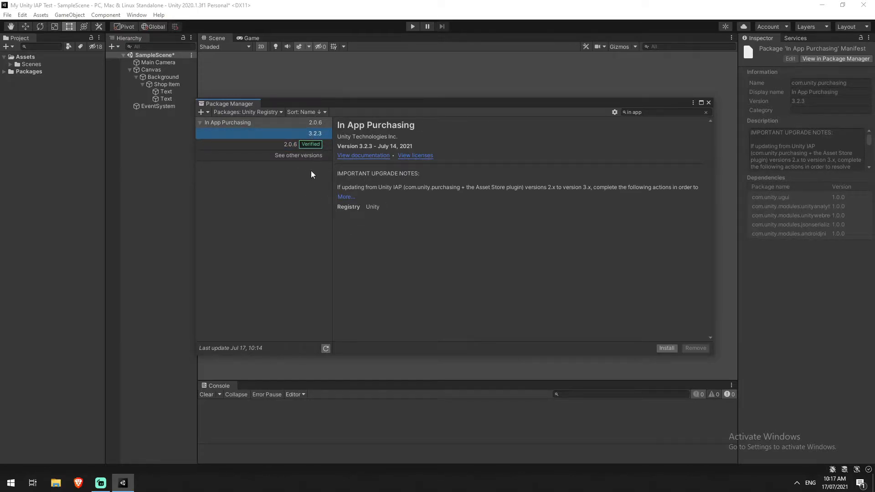
pyautogui.click(343, 101)
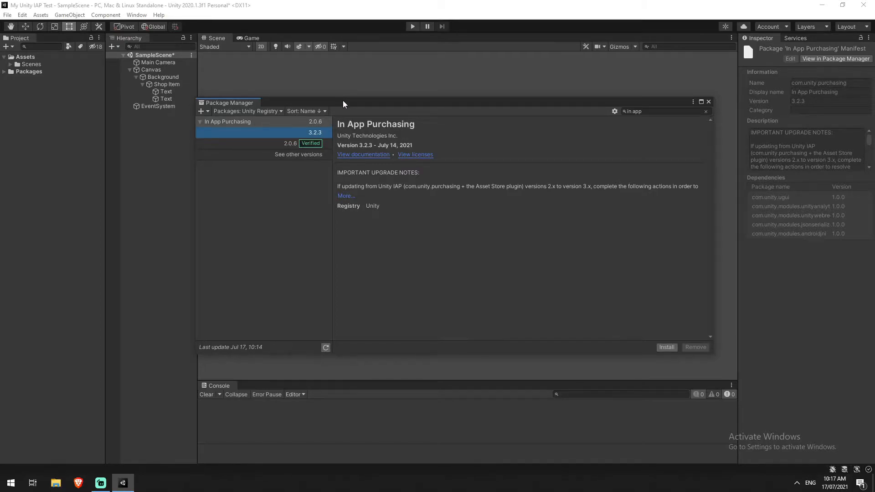
pyautogui.click(665, 347)
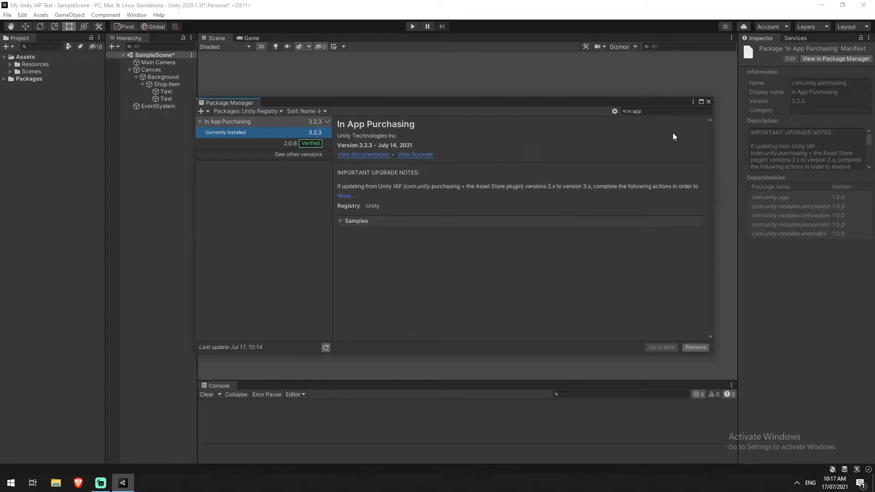
pyautogui.click(708, 102)
# - Open the In-App Purchasing service settings and create a Unity project ID under the Temporary123123 organization
pyautogui.click(137, 15)
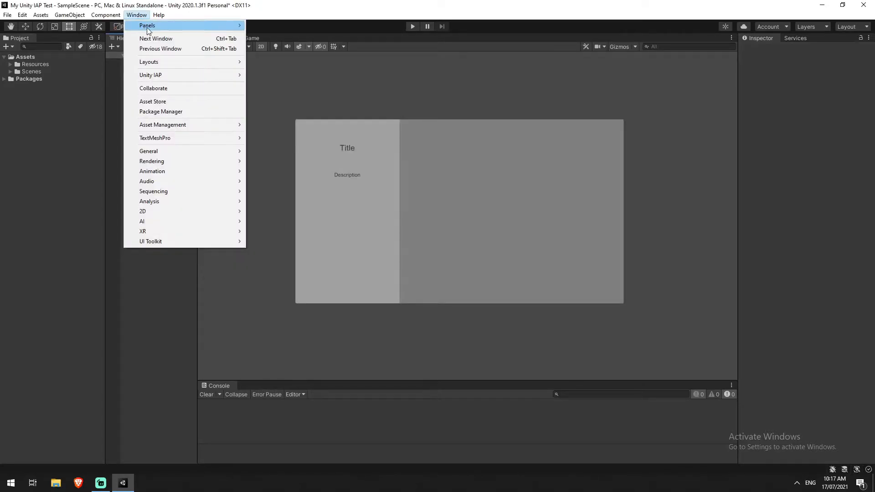
pyautogui.moveTo(147, 26)
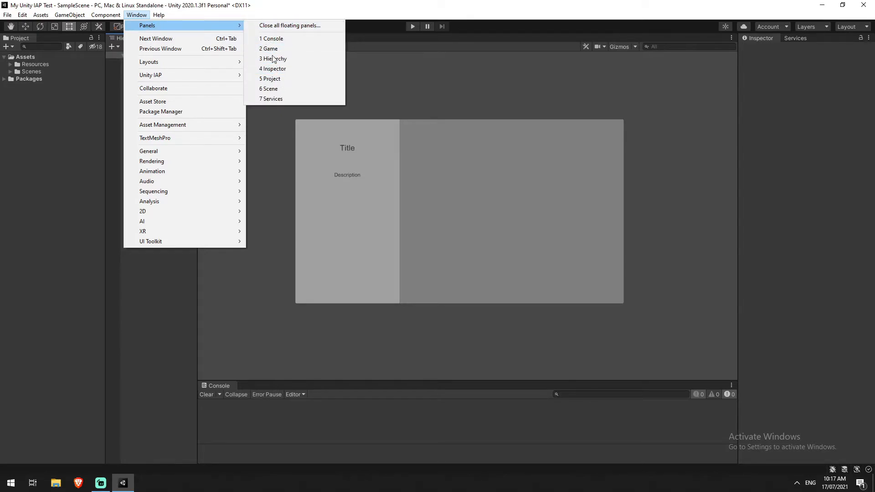
pyautogui.click(271, 99)
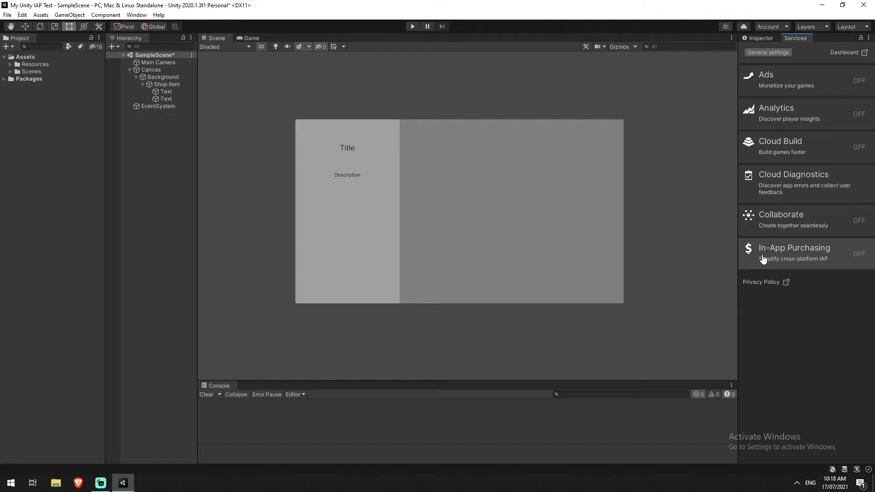
pyautogui.click(856, 256)
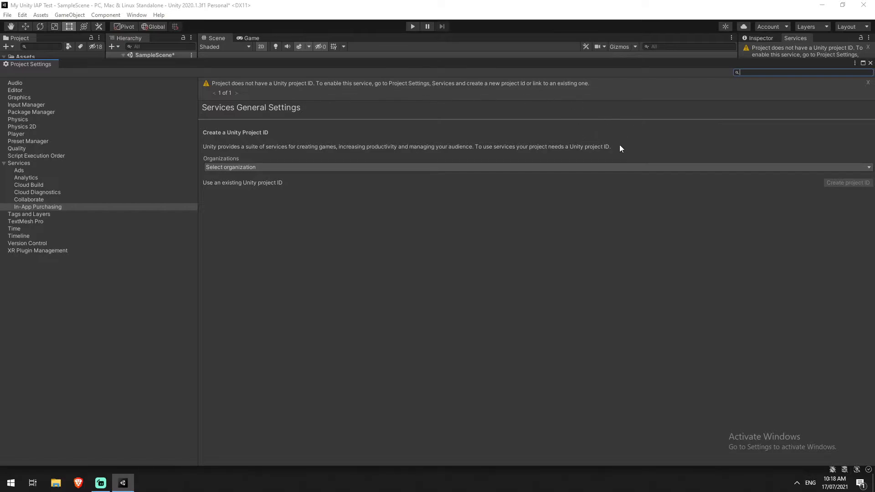
pyautogui.click(726, 167)
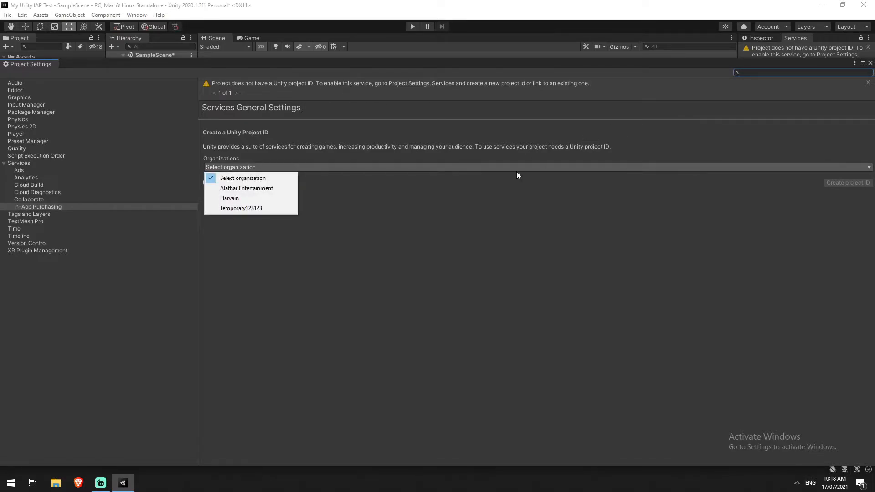
pyautogui.click(256, 212)
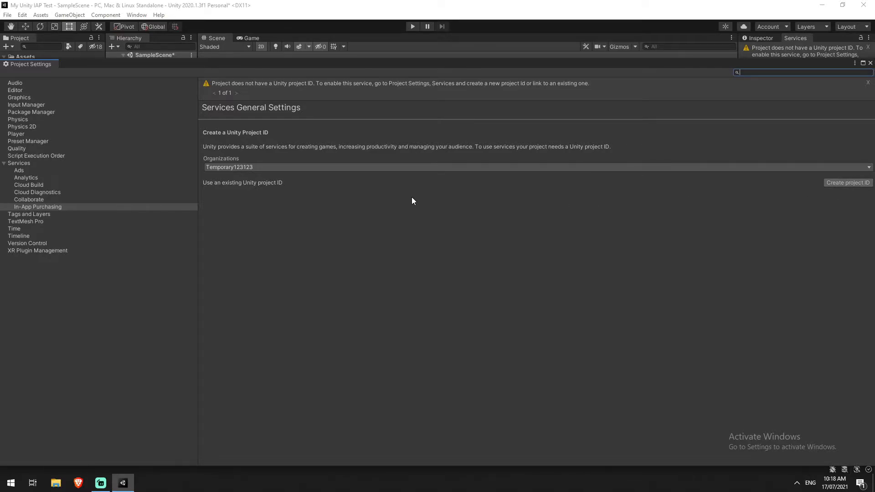
# - Answer No to targeting children under age 13, switch In-App Purchasing on, and close the project settings
pyautogui.click(335, 146)
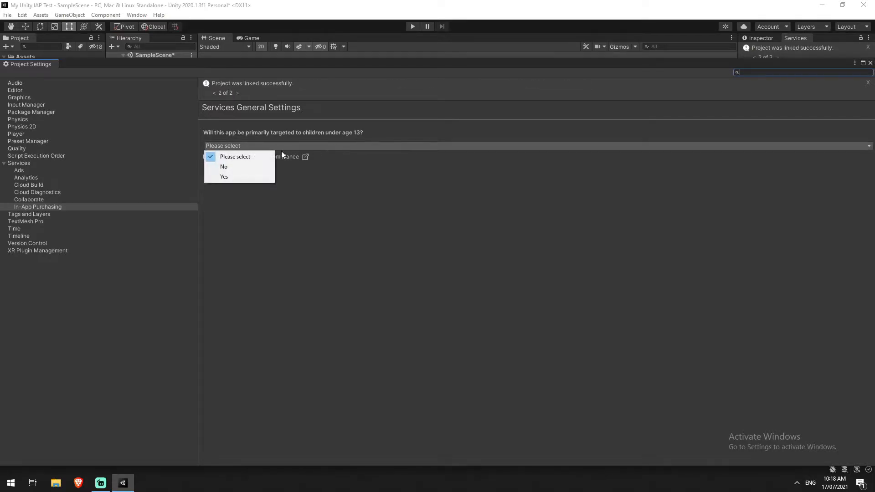
pyautogui.click(246, 166)
pyautogui.click(862, 173)
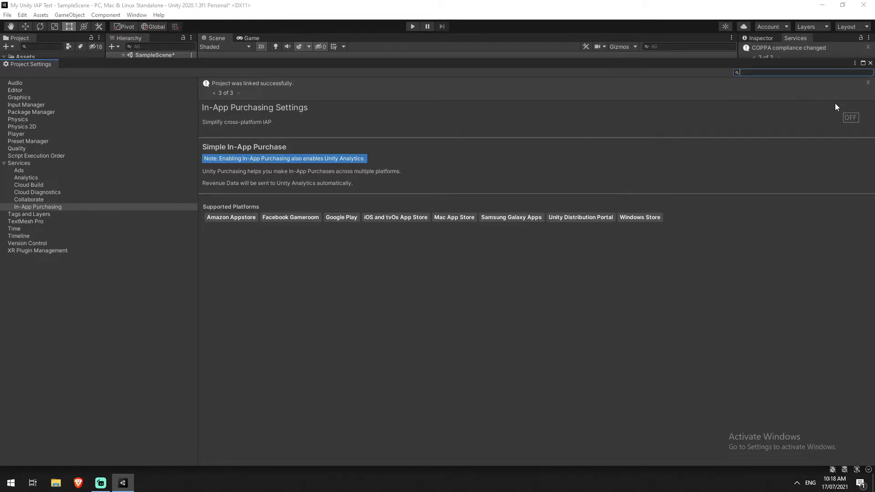
pyautogui.click(850, 118)
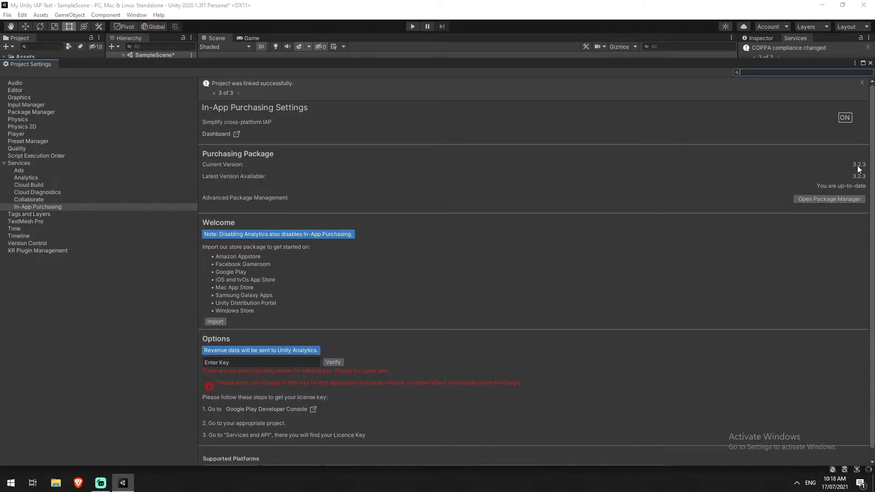
pyautogui.click(870, 63)
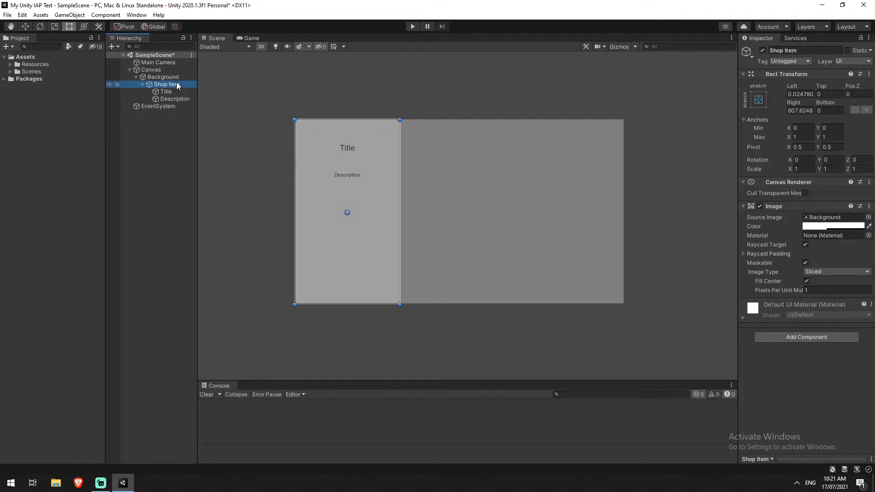
# - Add an IAP Button nested under Shop Item and place it on the shop panel at about X 0, Y -126
pyautogui.rightClick(177, 83)
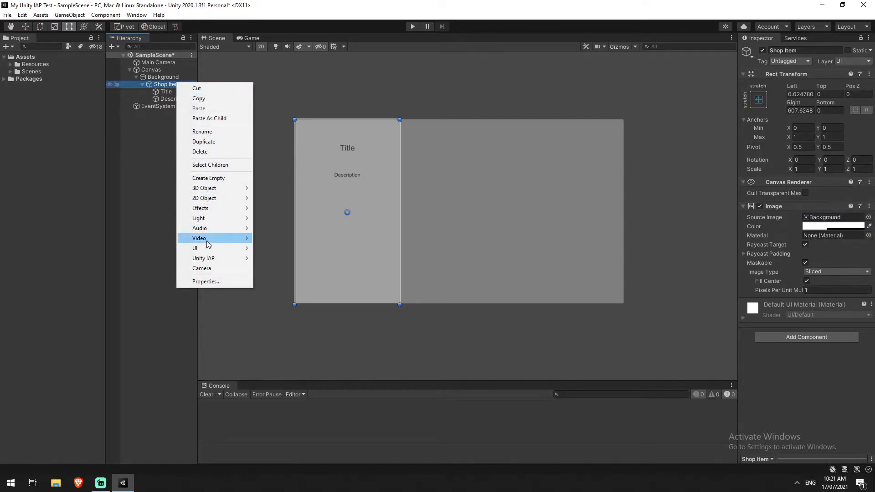
pyautogui.moveTo(220, 261)
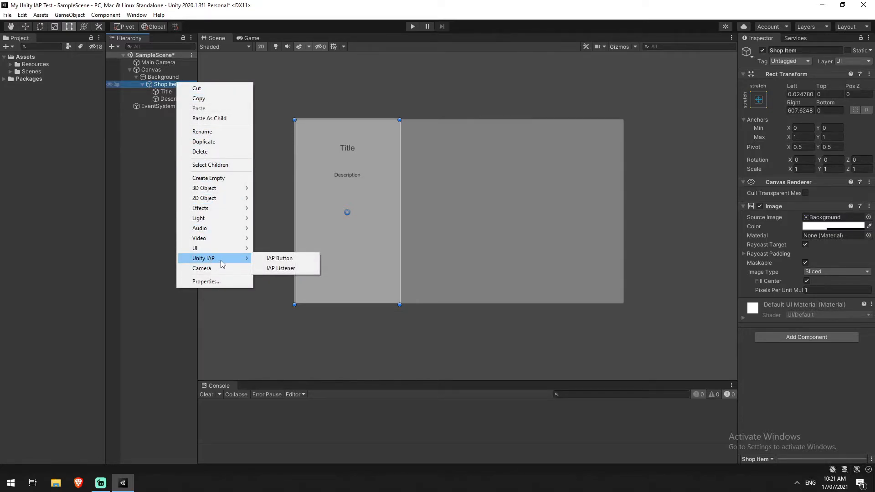
pyautogui.click(263, 258)
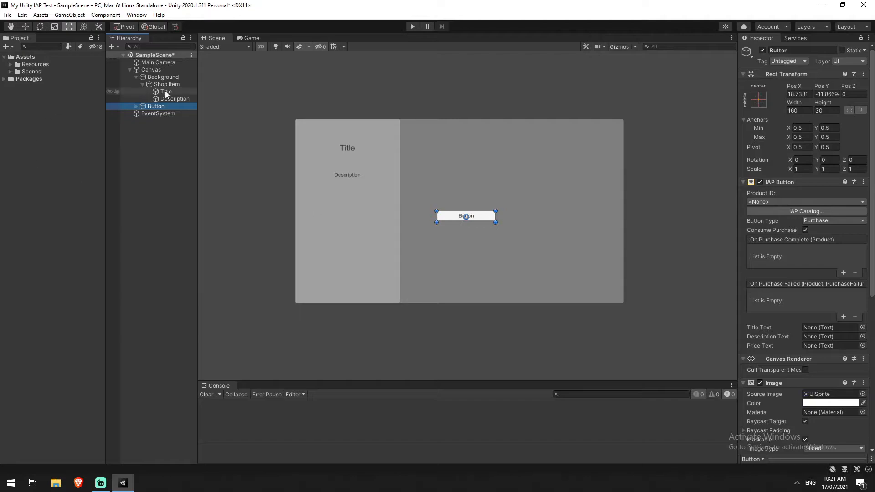
pyautogui.moveTo(154, 104)
pyautogui.mouseDown()
pyautogui.moveTo(159, 87)
pyautogui.moveTo(158, 110)
pyautogui.mouseUp()
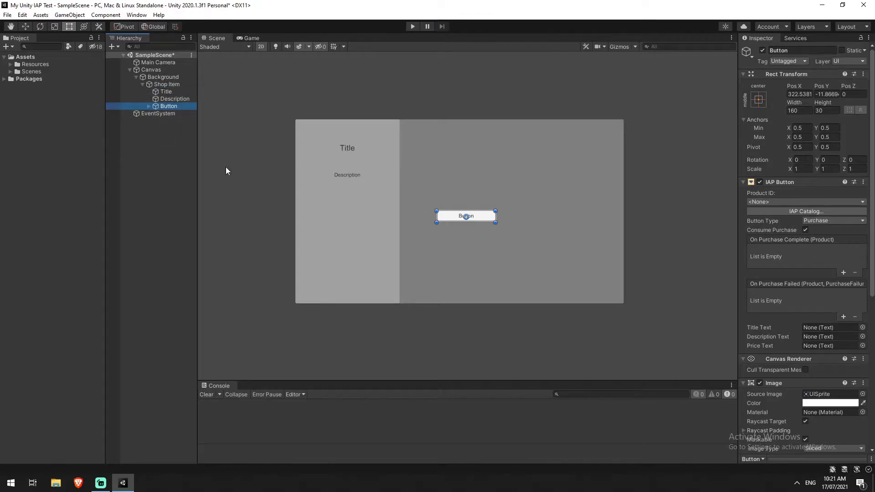
pyautogui.moveTo(444, 217); pyautogui.dragTo(327, 259)
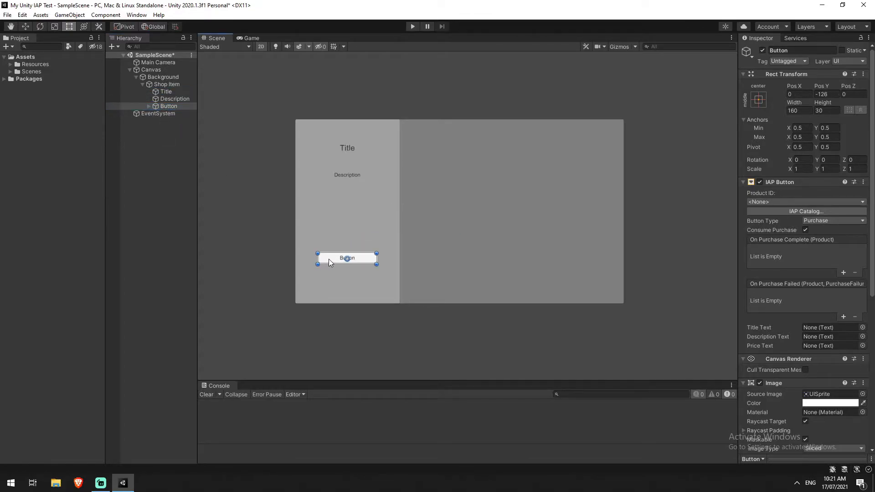
# - Review the IAP Button's product ID and button type options, keeping the type as Purchase
pyautogui.click(785, 201)
pyautogui.click(783, 210)
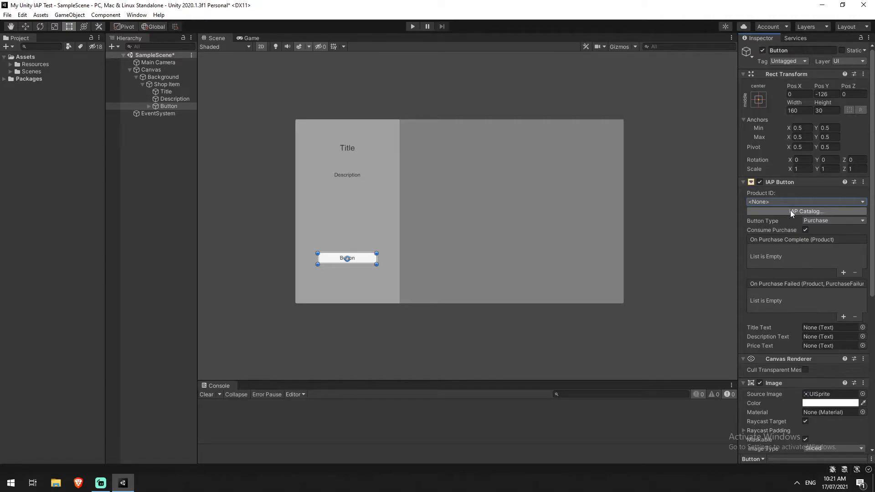
pyautogui.click(811, 221)
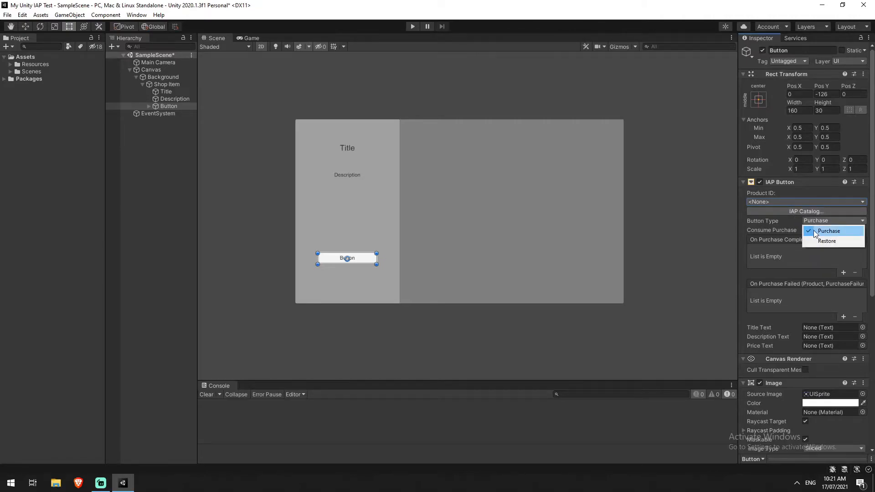
pyautogui.click(788, 219)
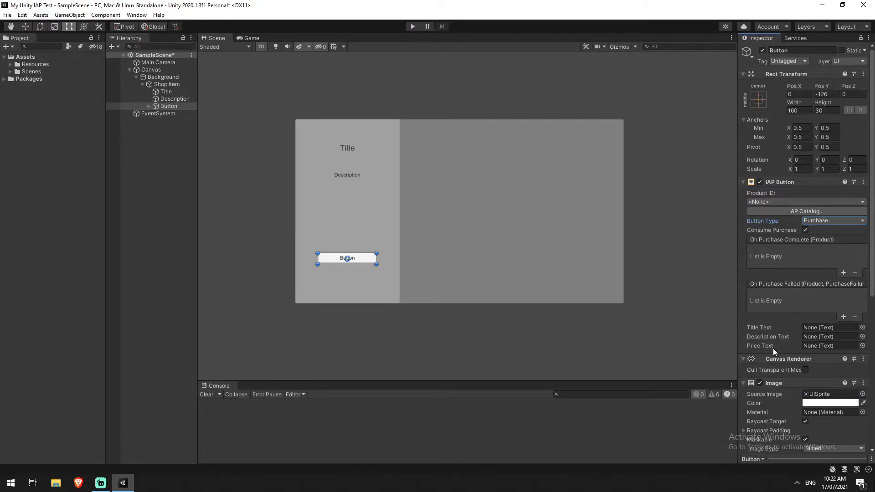
# - Move the IAP button lower on the shop panel to about Y -150 and deselect it
pyautogui.moveTo(367, 259); pyautogui.dragTo(367, 269)
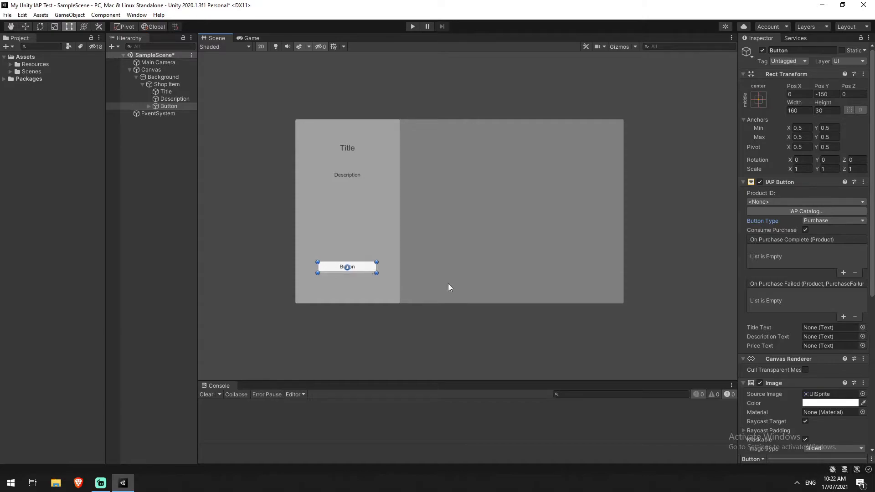
pyautogui.click(94, 128)
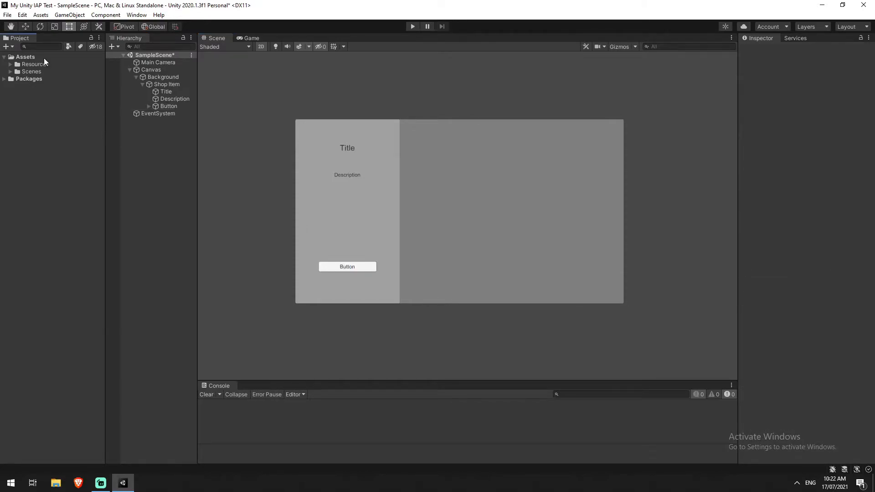
# - Create a new folder named Prefabs inside Assets
pyautogui.rightClick(29, 56)
pyautogui.moveTo(73, 62)
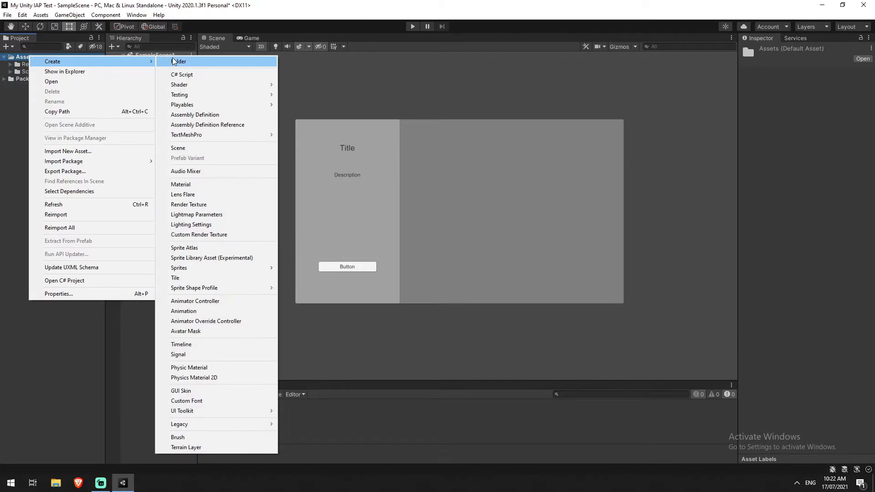
pyautogui.click(175, 61)
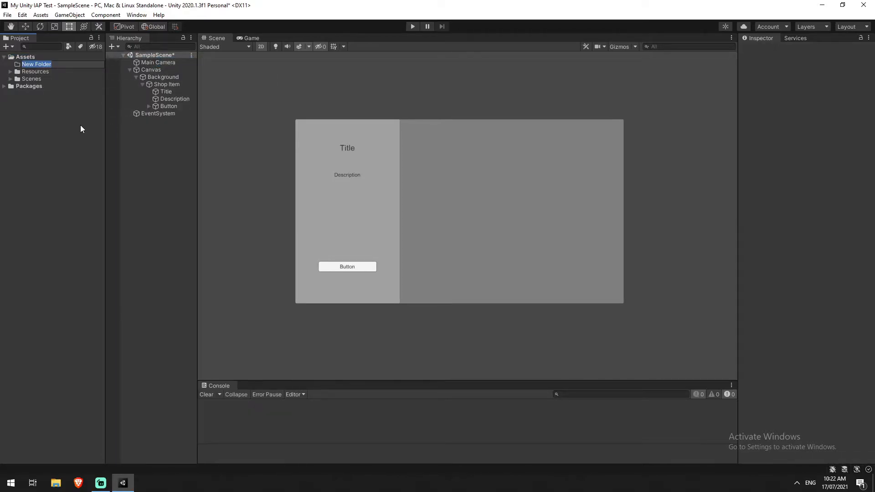
pyautogui.write('Prefabs')
pyautogui.press('Return')
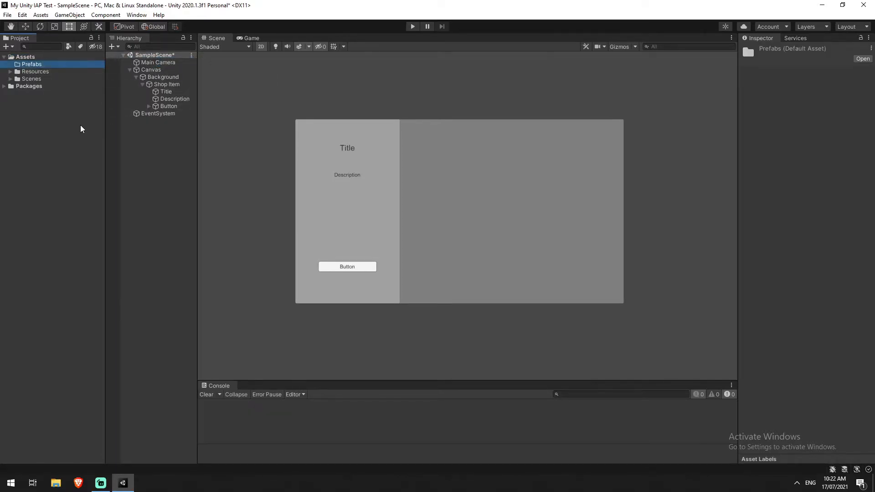
# - Save the Shop Item as a prefab in the Prefabs folder and open that prefab for editing
pyautogui.moveTo(157, 85); pyautogui.dragTo(53, 63)
pyautogui.click(40, 71)
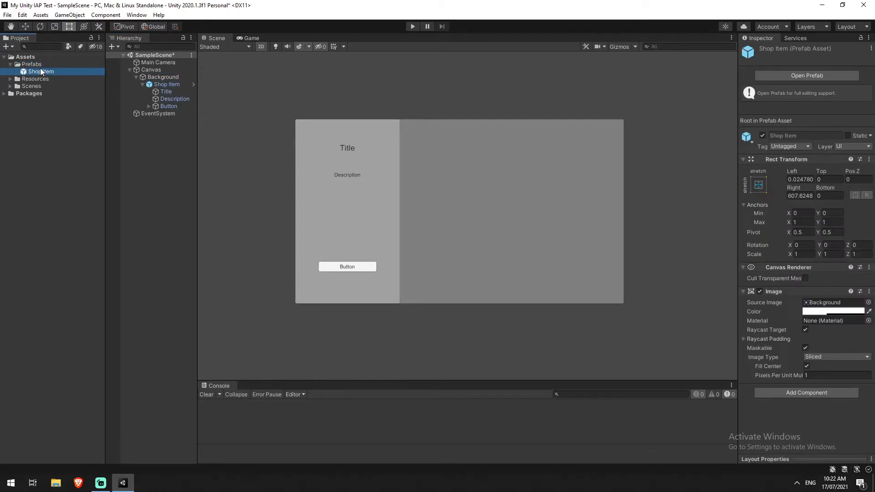
pyautogui.doubleClick(43, 71)
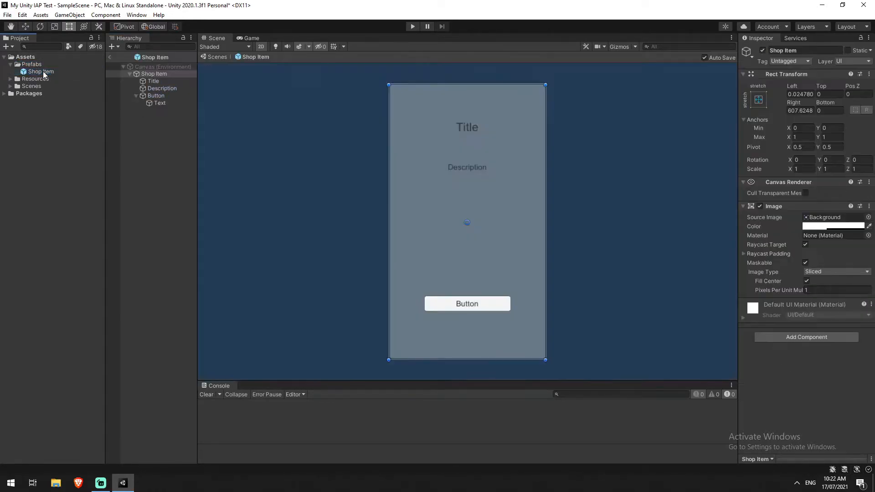
# - Assign the Title and Description text objects to the IAP Button's Title Text and Description Text references
pyautogui.click(472, 303)
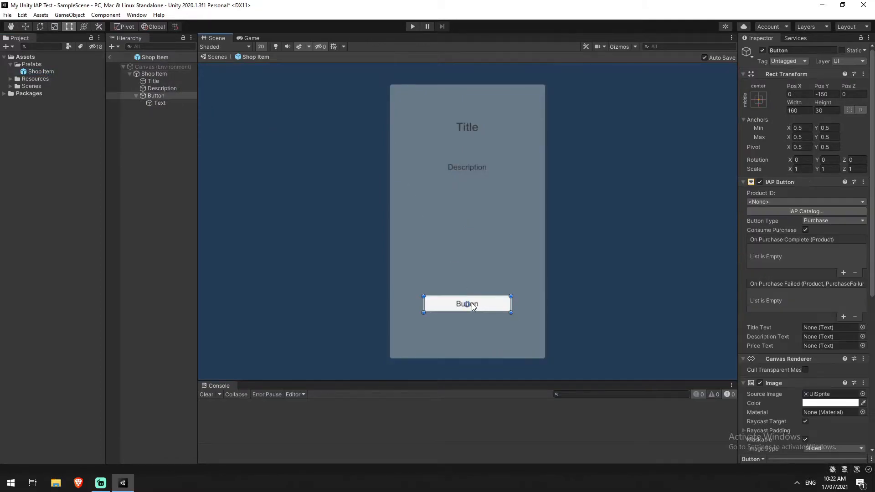
pyautogui.moveTo(155, 81); pyautogui.dragTo(833, 326)
pyautogui.moveTo(157, 88); pyautogui.dragTo(797, 328)
# - Rename the button's text object to Price, assign it as the IAP Button's Price Text, and return to the scene
pyautogui.click(147, 101)
pyautogui.write('Price')
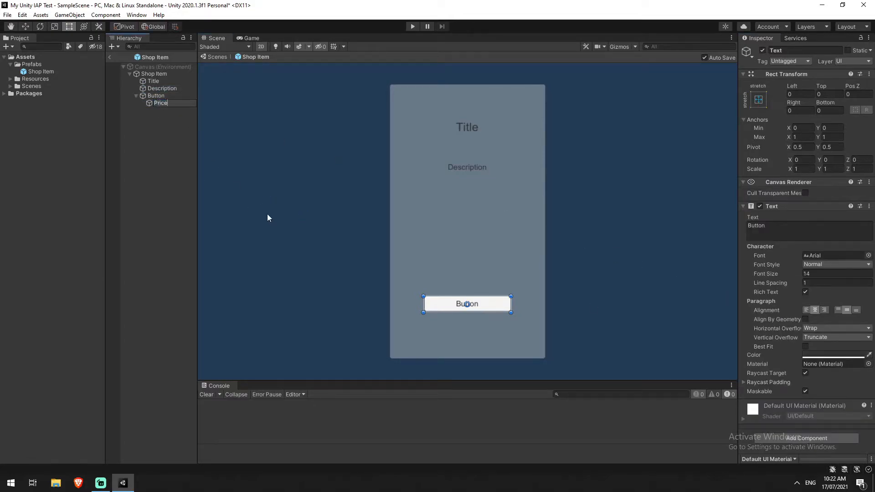
pyautogui.press('Return')
pyautogui.click(496, 304)
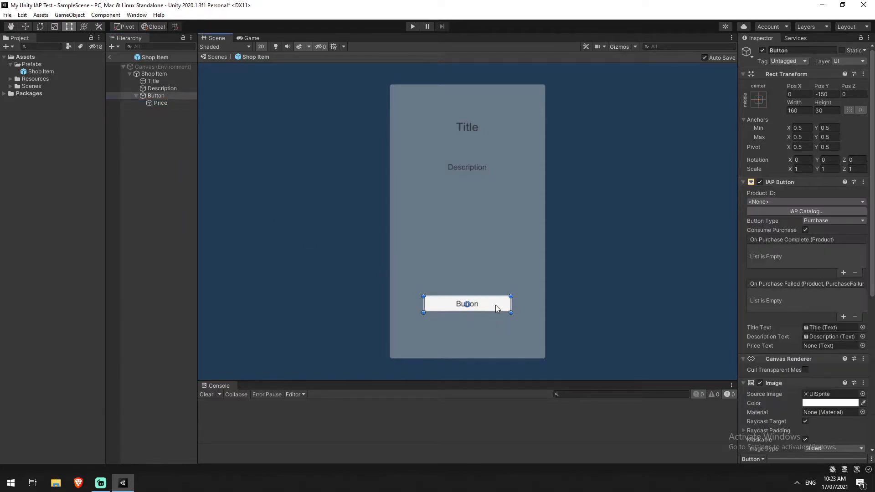
pyautogui.moveTo(160, 103); pyautogui.dragTo(812, 343)
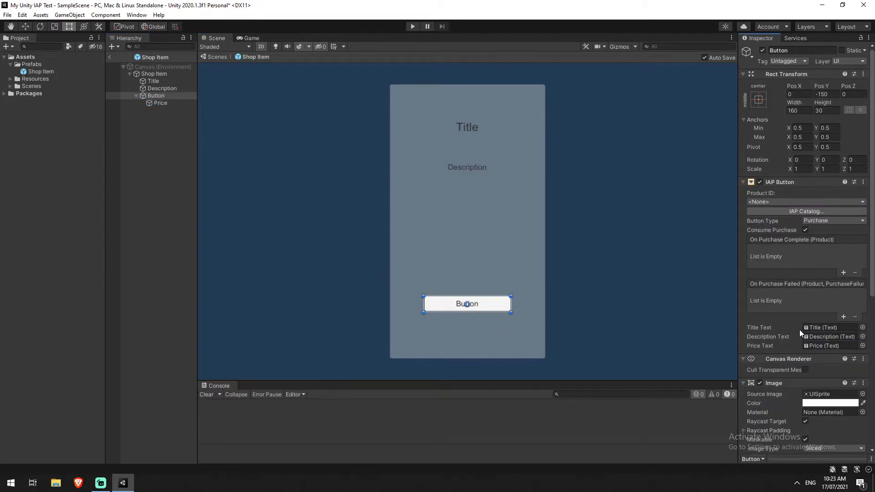
pyautogui.click(109, 57)
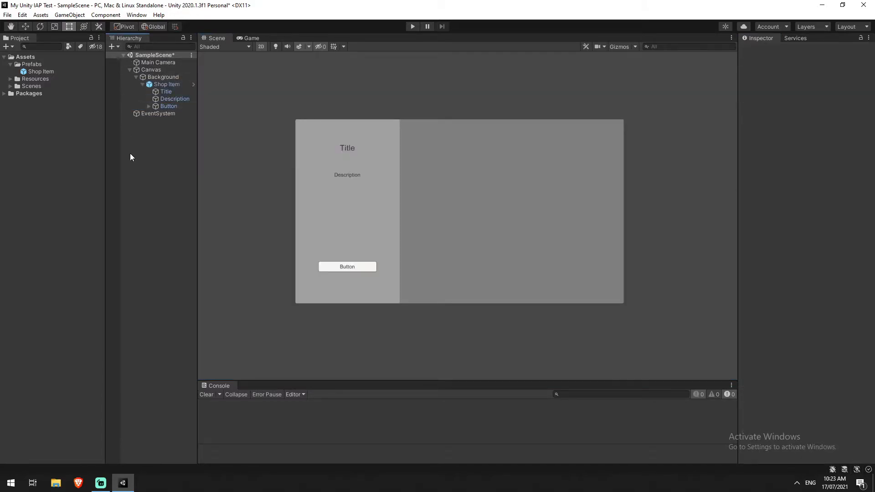
# - Add a second Shop Item prefab instance under Background and move it to the panel's middle at about Left 323, Right 285
pyautogui.click(142, 84)
pyautogui.moveTo(39, 72); pyautogui.dragTo(150, 86)
pyautogui.moveTo(348, 196); pyautogui.dragTo(467, 195)
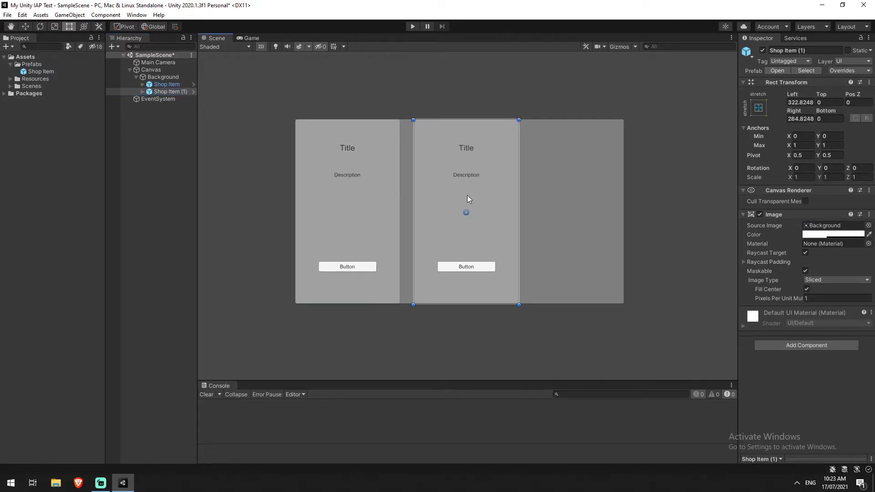
# - Add a third Shop Item instance at the background's right edge and shift the middle item to about Left 304, evening the gaps
pyautogui.moveTo(47, 72); pyautogui.dragTo(167, 92)
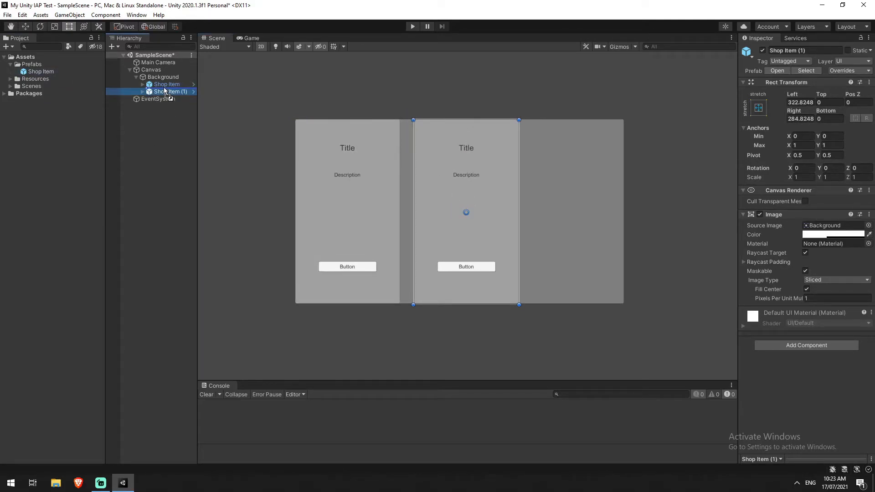
pyautogui.moveTo(354, 191); pyautogui.dragTo(579, 188)
pyautogui.click(481, 181)
pyautogui.moveTo(494, 201); pyautogui.dragTo(485, 202)
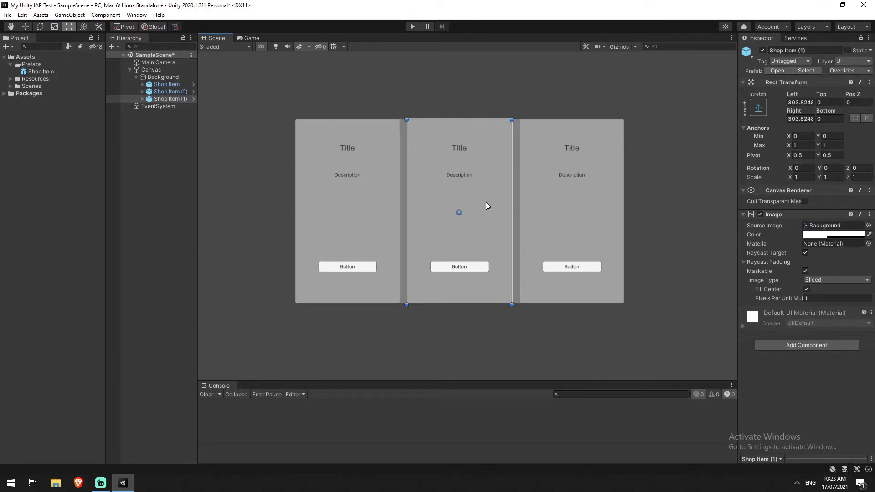
# - Reorder the items under Background so Shop Item (1) comes before Shop Item (2)
pyautogui.click(234, 215)
pyautogui.moveTo(163, 91); pyautogui.dragTo(160, 104)
pyautogui.click(149, 169)
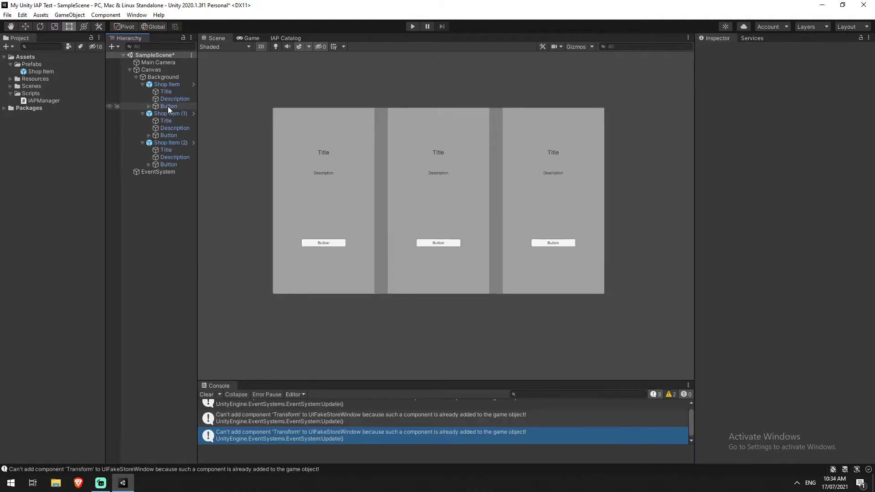
# - Open the IAP Catalog from the first shop item's button and add a new product with its ID ready for entry
pyautogui.click(167, 106)
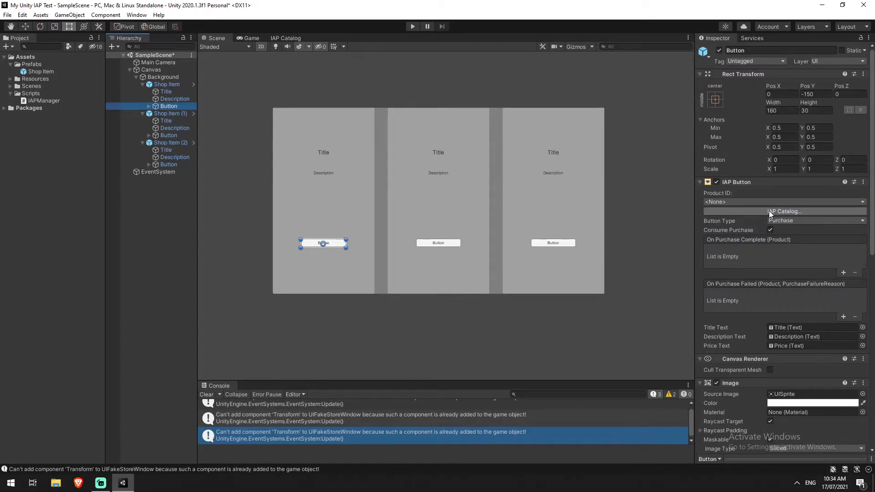
pyautogui.click(769, 210)
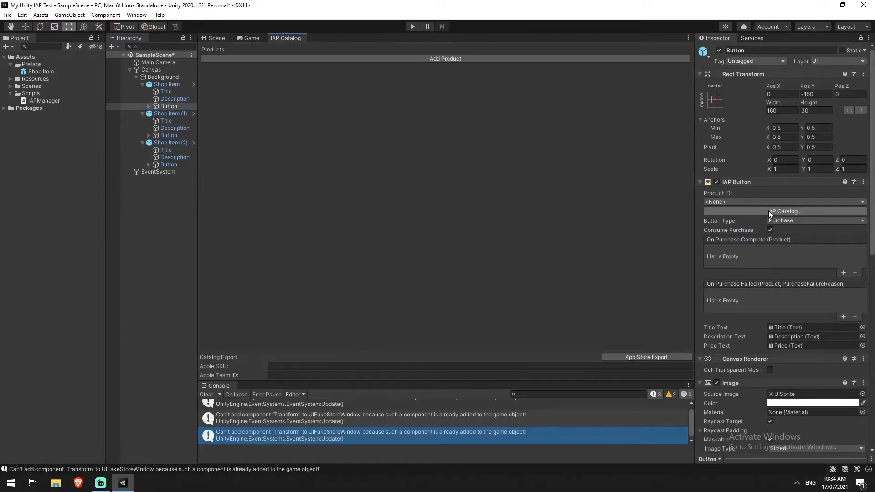
pyautogui.click(424, 58)
pyautogui.click(314, 73)
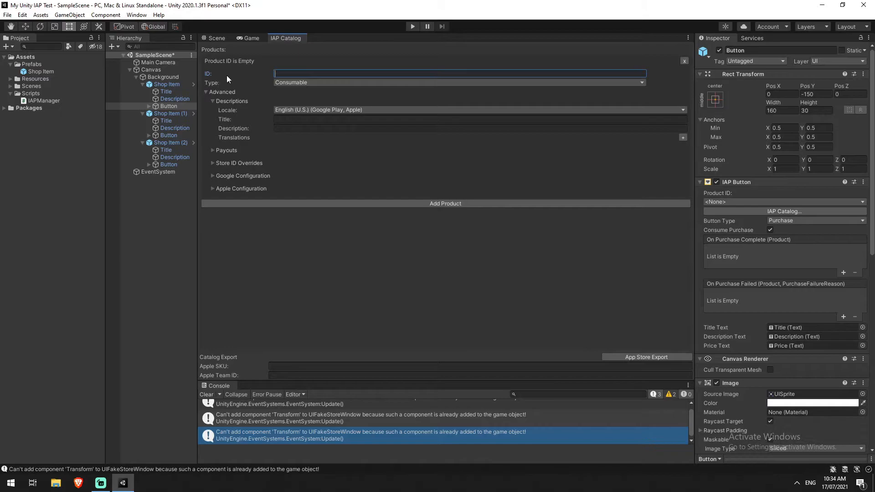
# - Copy the bundle identifier com.DefaultCompany.MyUnityIAPTest from the Player settings and close the project and build settings
pyautogui.click(9, 15)
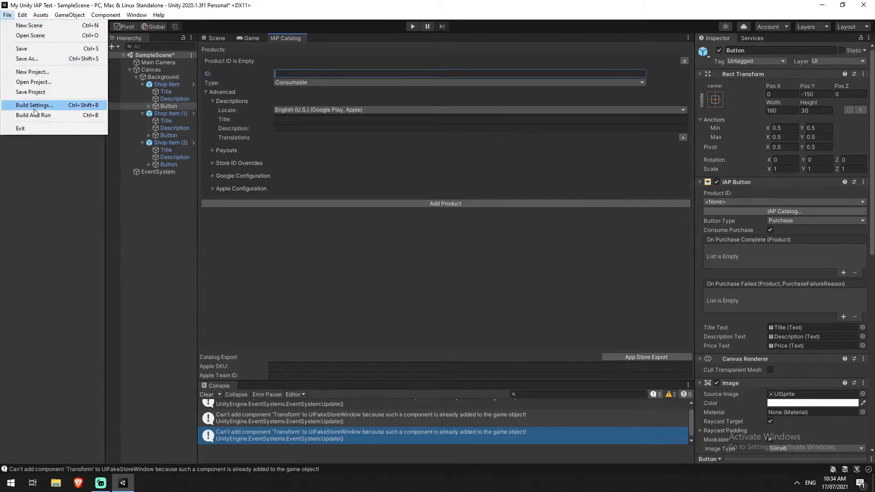
pyautogui.click(31, 105)
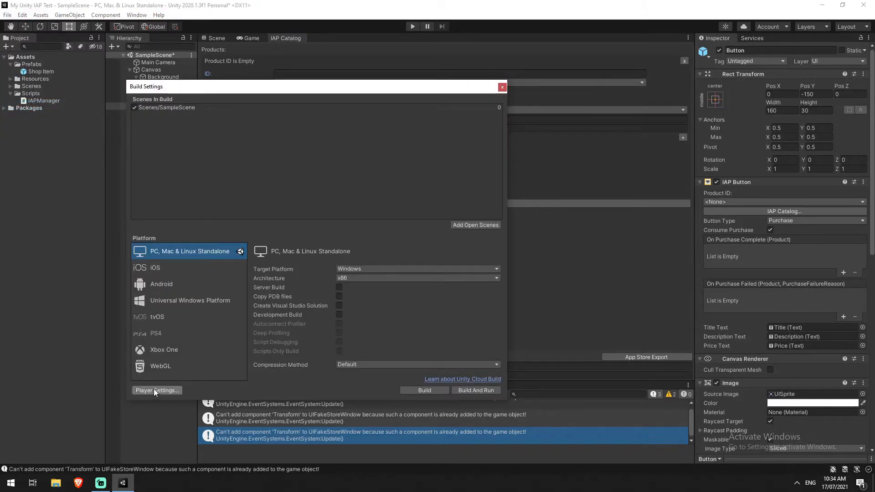
pyautogui.click(154, 389)
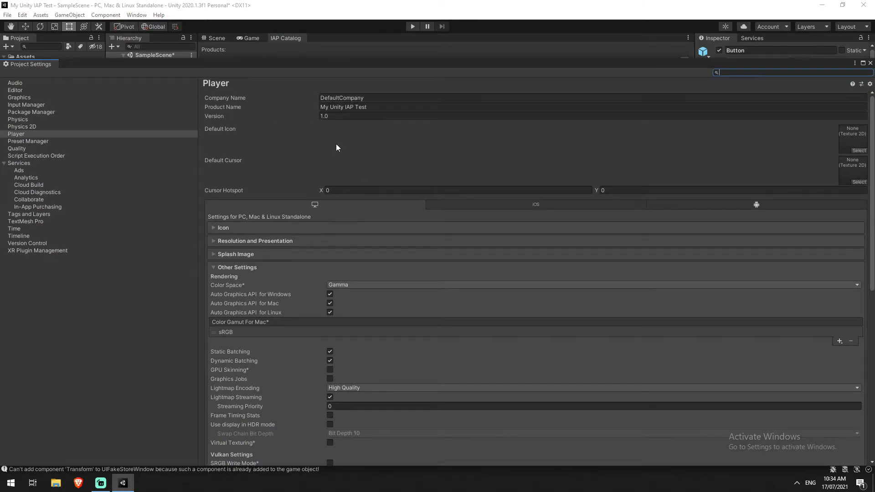
pyautogui.scroll(-8, 319, 241)
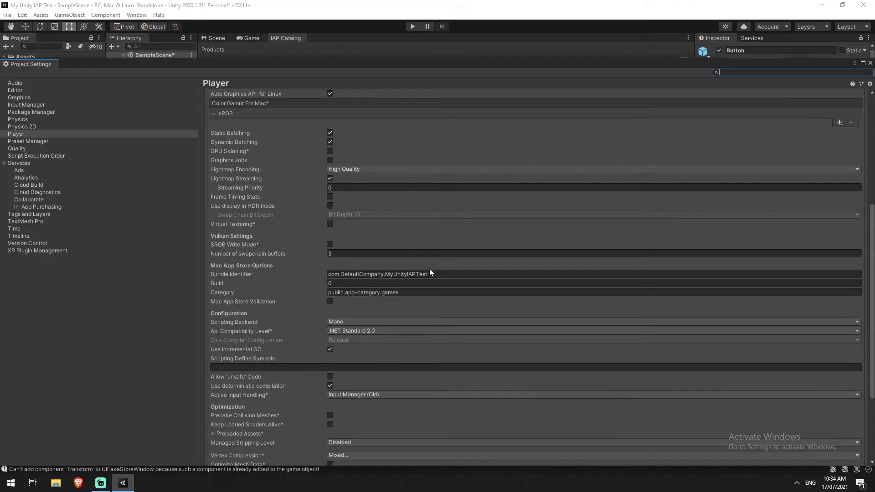
pyautogui.click(431, 272)
pyautogui.hotkey('ctrl', 'c')
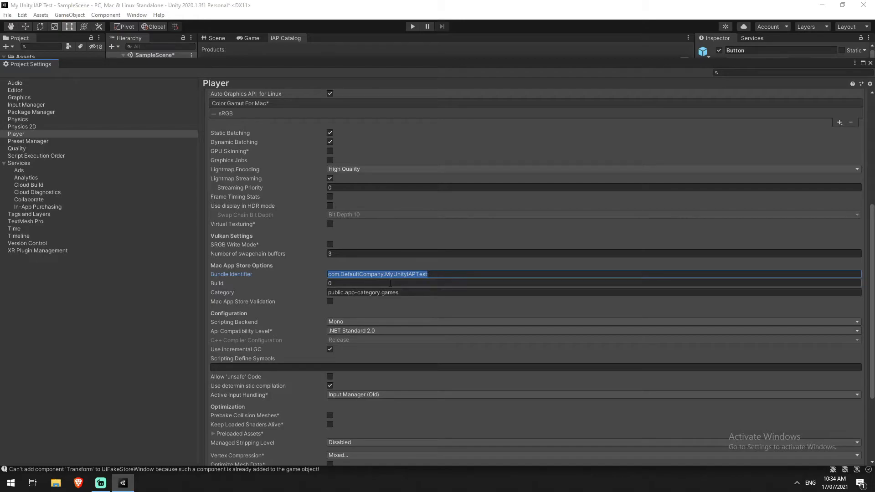
pyautogui.scroll(8, 387, 247)
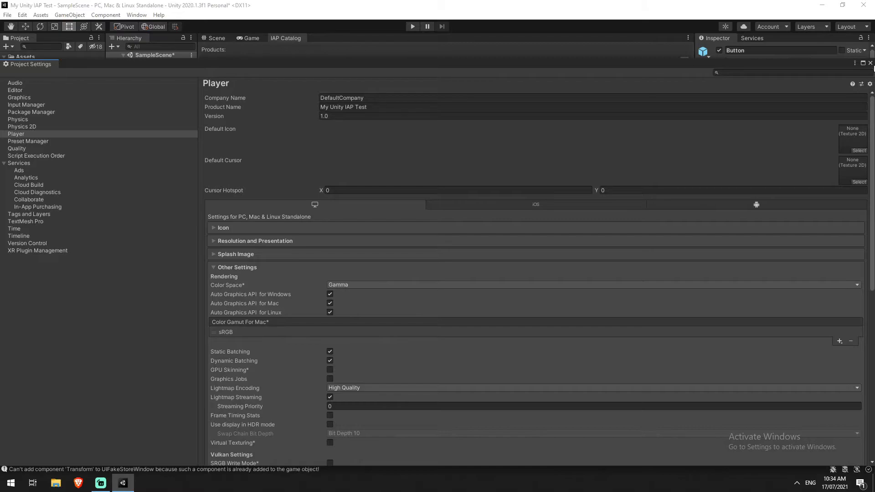
pyautogui.click(869, 62)
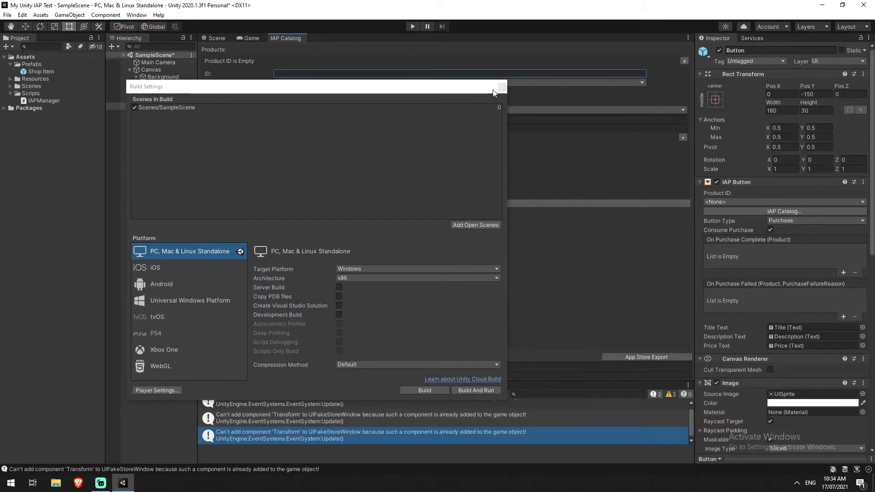
pyautogui.click(501, 87)
# - Set the first catalog product's ID to com.DefaultCompany.MyUnityIAPTest.RedPotion, using the copied bundle identifier as its prefix
pyautogui.hotkey('ctrl', 'v')
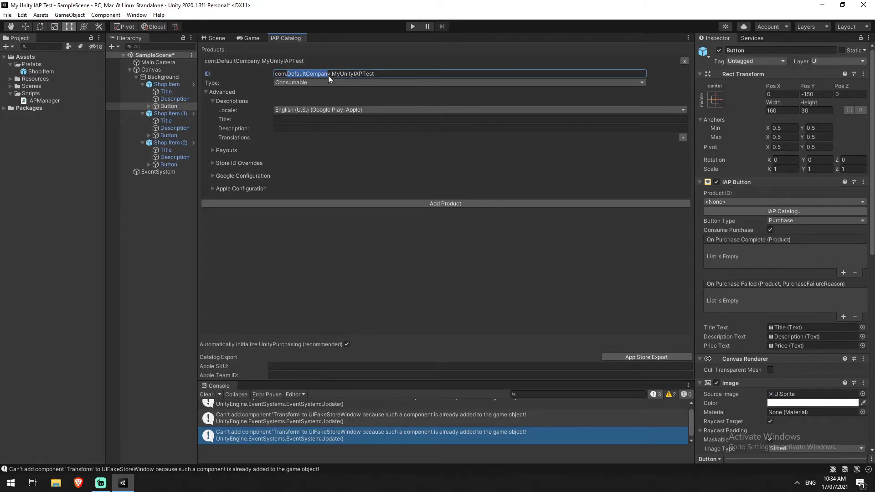
pyautogui.moveTo(328, 75); pyautogui.dragTo(379, 72)
pyautogui.hotkey('ctrl', 'a')
pyautogui.click(383, 73)
pyautogui.write('.RedPotion')
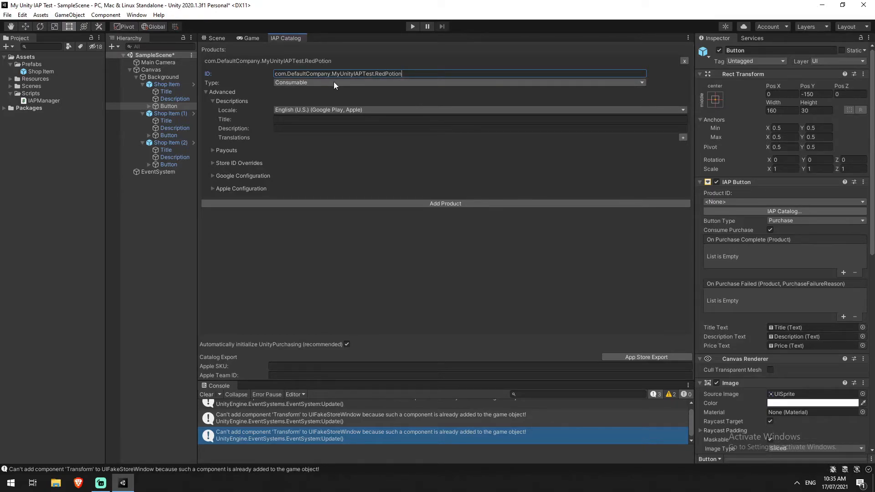
# - Give the product the title "Red Potion" and the description "A potion that restores 10 hp"
pyautogui.click(294, 120)
pyautogui.write('Red Potion')
pyautogui.click(306, 127)
pyautogui.write('A potion t')
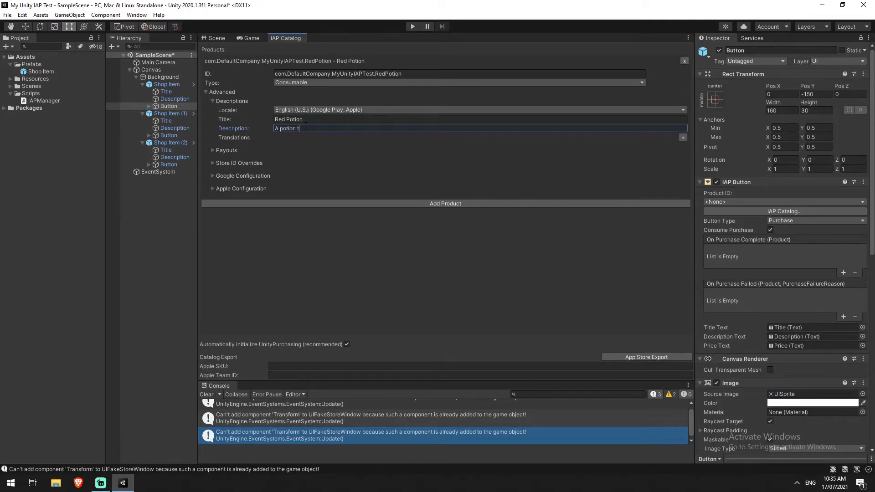
pyautogui.write('hat restores 10 hp')
# - Set the Red Potion's Apple price tier to Tier 1 - USD 0.99 and its Google price to 0.99
pyautogui.click(239, 188)
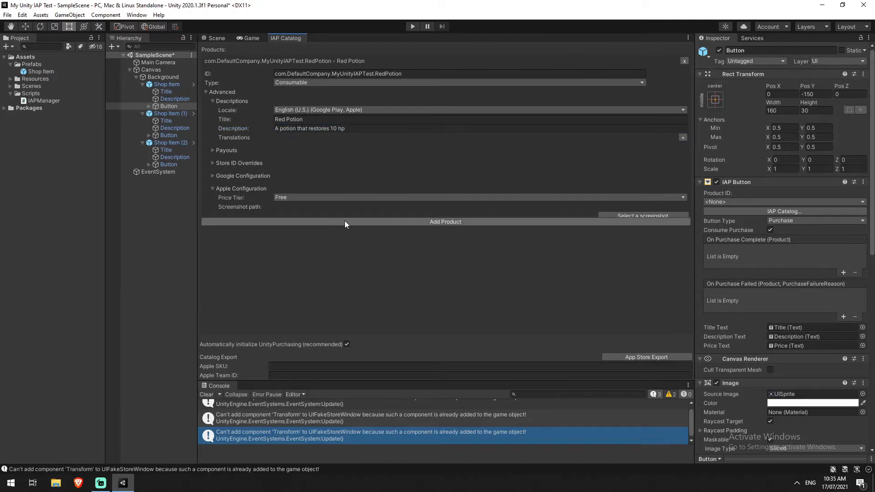
pyautogui.click(321, 198)
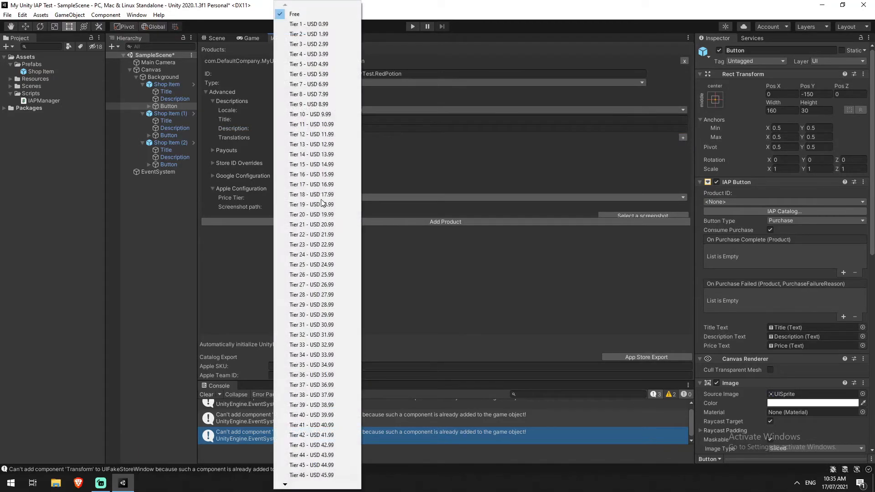
pyautogui.click(323, 25)
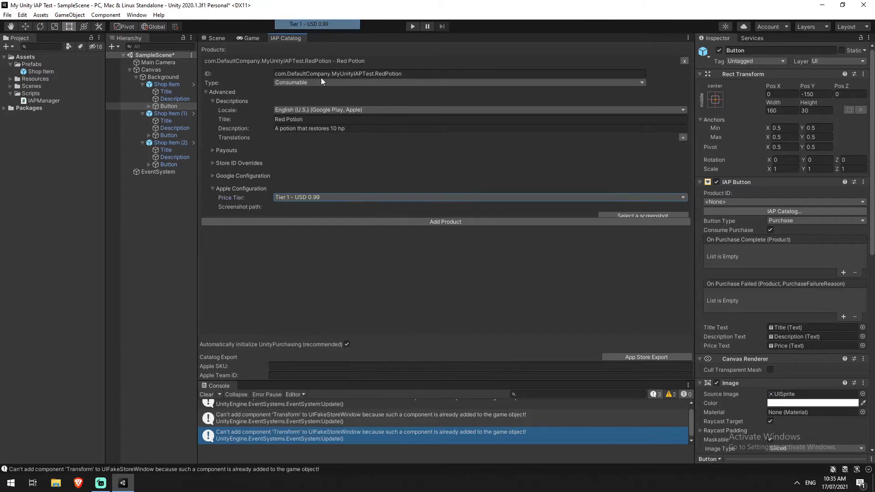
pyautogui.click(242, 176)
pyautogui.click(309, 194)
pyautogui.write('0.99')
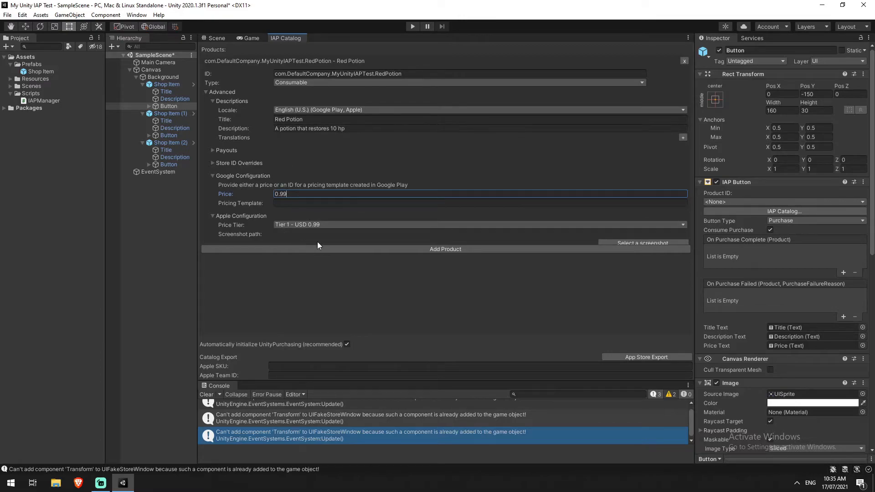
# - Add a second catalog product with ID com.DefaultCompany.MyUnityIAPTest.AdFree and make it Non Consumable
pyautogui.click(431, 250)
pyautogui.click(323, 263)
pyautogui.hotkey('ctrl', 'v')
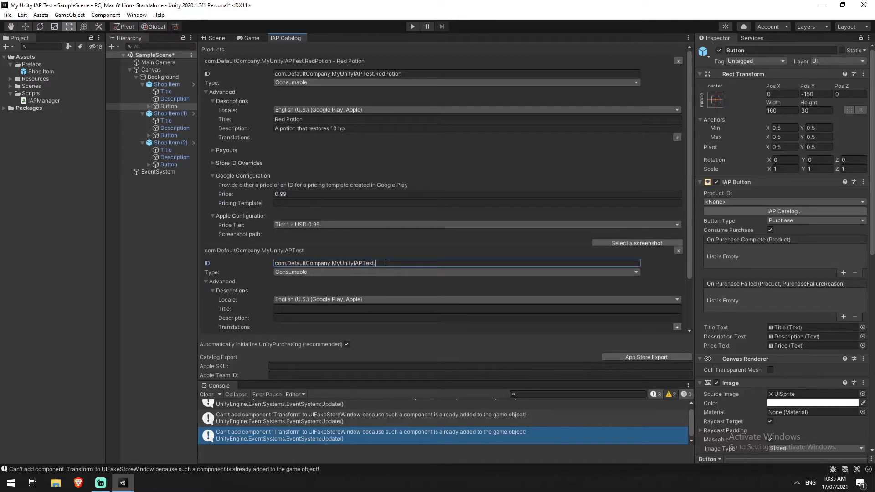
pyautogui.write('NdFree')
pyautogui.scroll(-2, 297, 270)
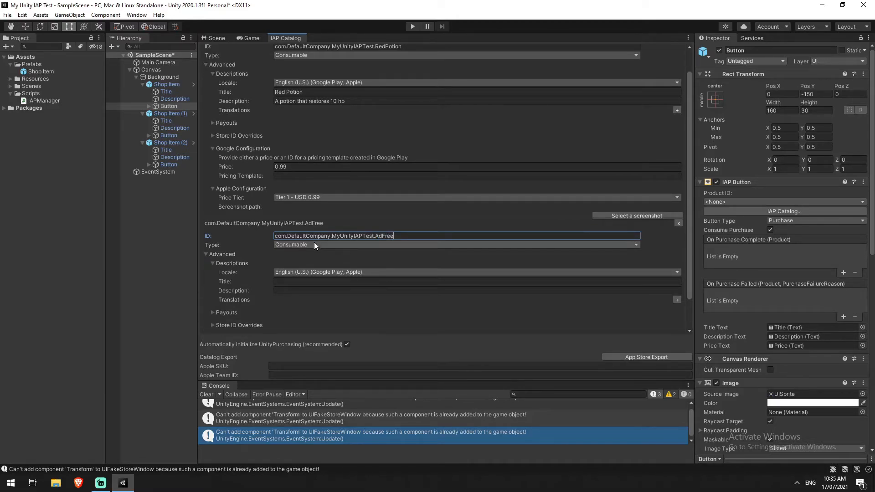
pyautogui.click(314, 245)
pyautogui.click(300, 265)
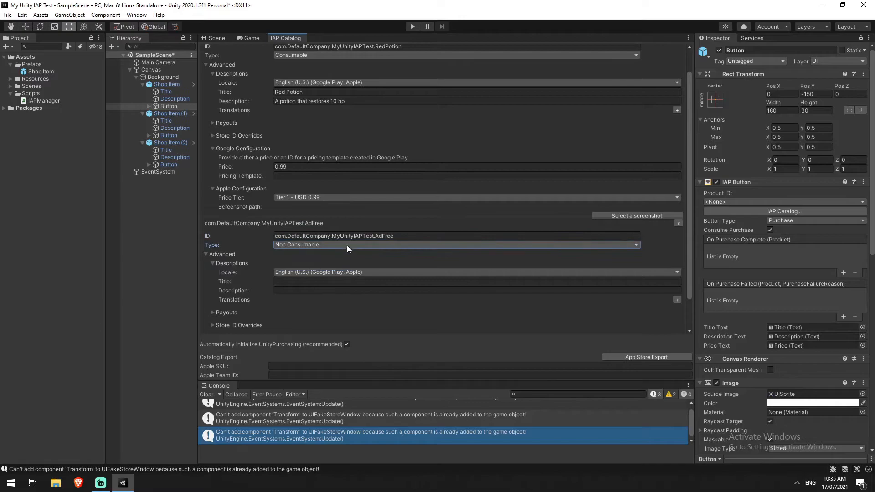
# - Give the second product the title "Ad Free" and the description "Removes adverts from your game permanently."
pyautogui.click(311, 283)
pyautogui.click(309, 281)
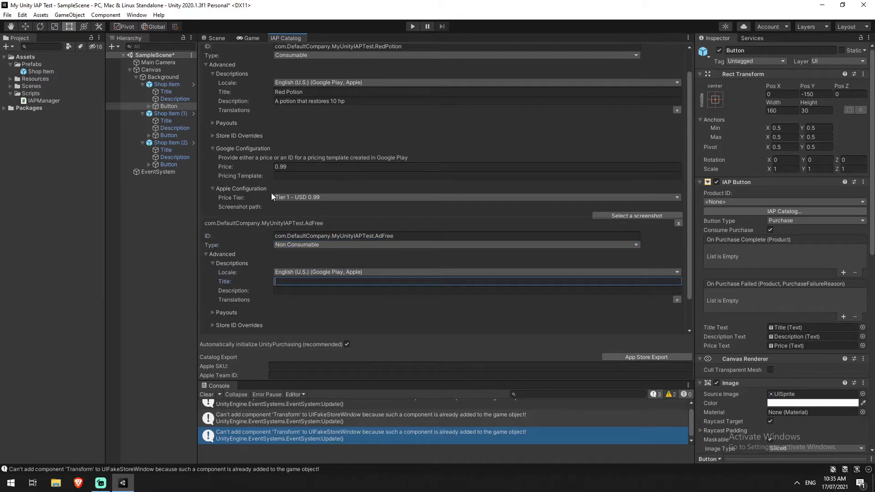
pyautogui.write('Ad Free')
pyautogui.press('Tab')
pyautogui.write('Remov')
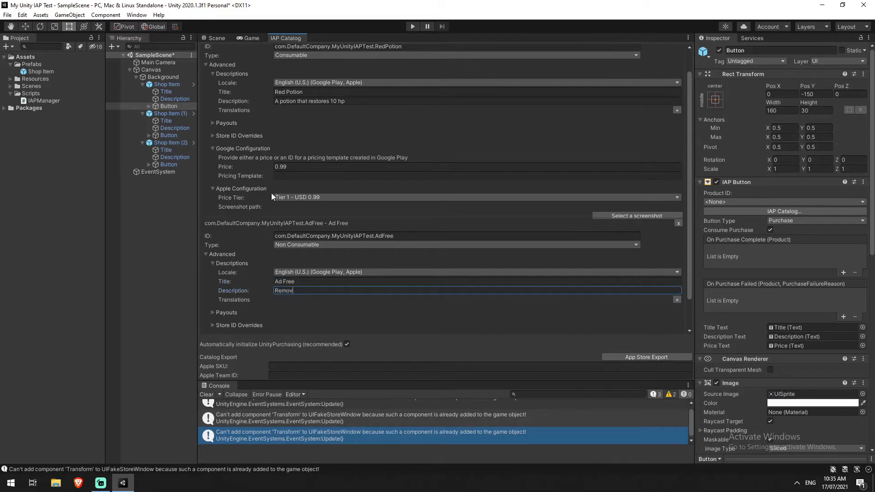
pyautogui.write('es adderts from your game.')
pyautogui.scroll(-1, 272, 196)
pyautogui.write('permanently.')
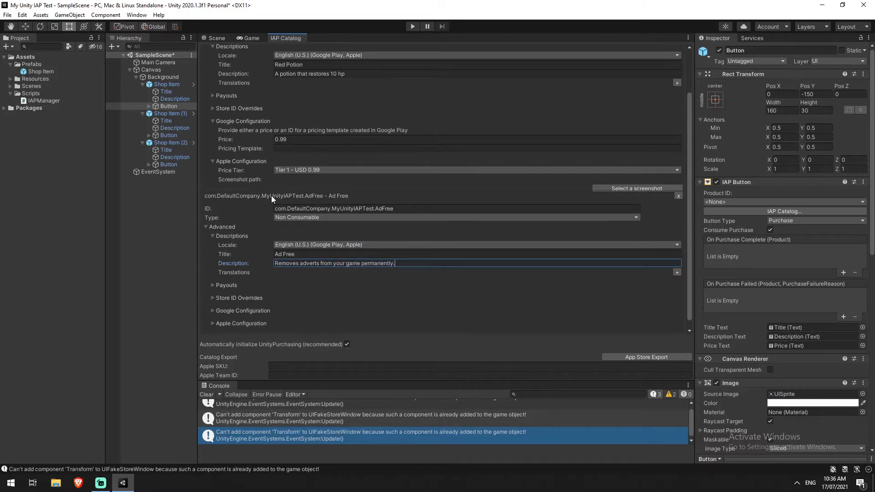
pyautogui.scroll(-1, 263, 178)
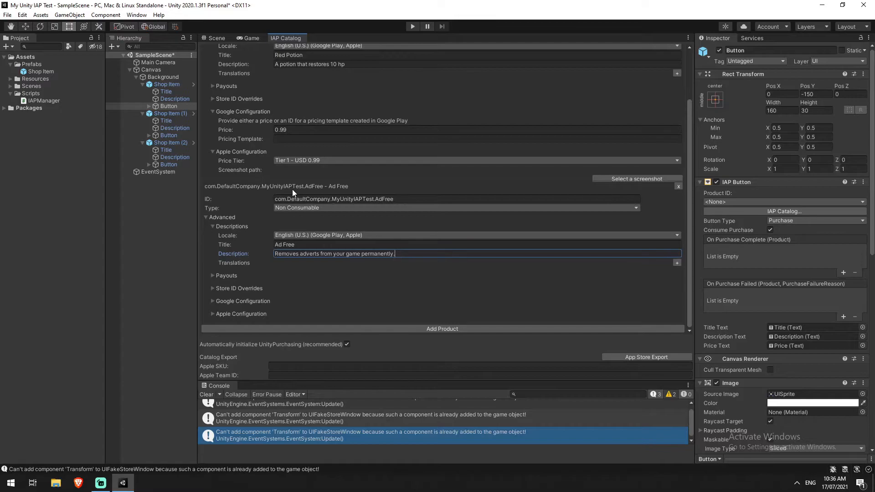
# - Set the Ad Free product's Apple price tier to Tier 14 - USD 13.99 and its Google price to 13.99
pyautogui.click(259, 311)
pyautogui.scroll(-1, 332, 253)
pyautogui.click(309, 303)
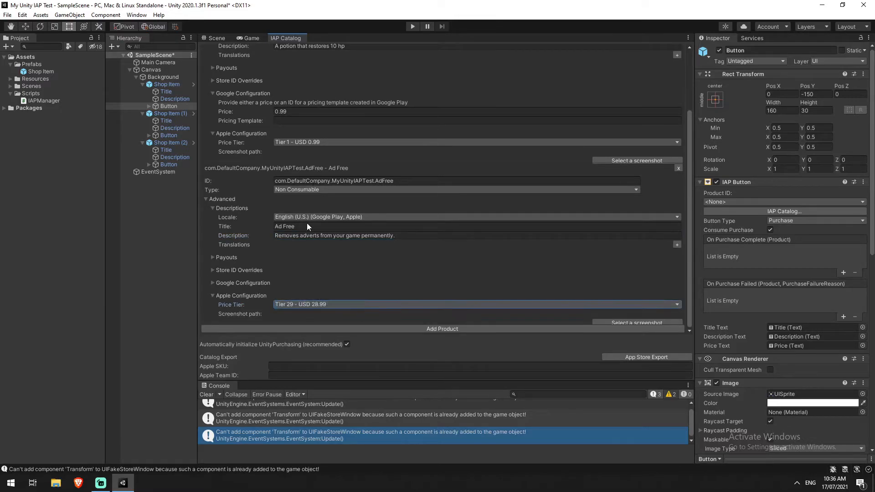
pyautogui.click(302, 303)
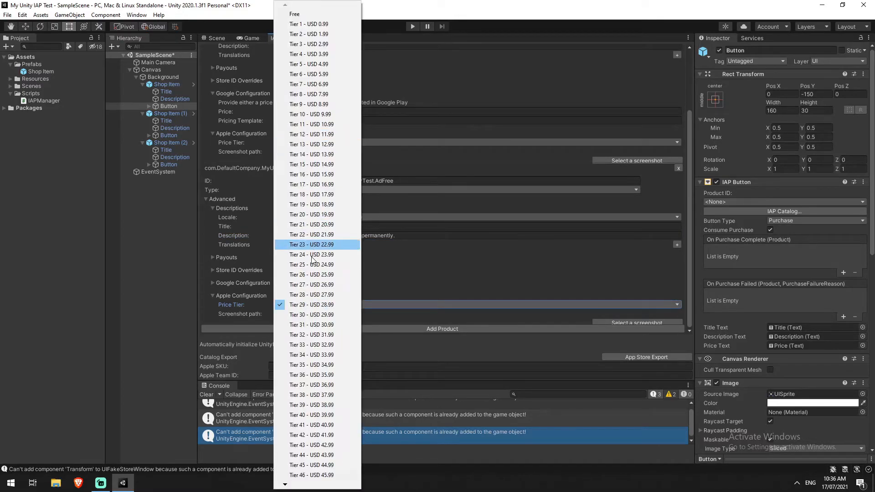
pyautogui.click(324, 155)
pyautogui.click(246, 283)
pyautogui.click(300, 301)
pyautogui.scroll(-1, 337, 282)
pyautogui.write('13.99')
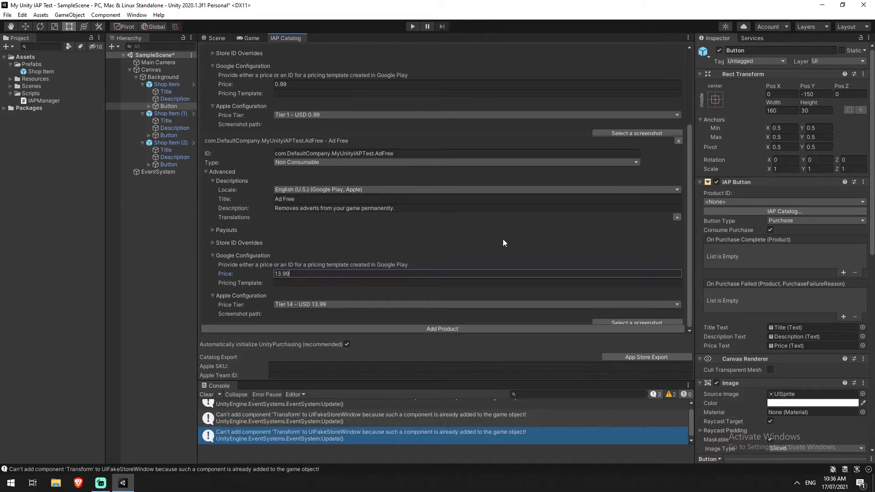
# - Close the IAP Catalog and assign the product com.DefaultCompany.MyUnityIAPTest.RedPotion to the first shop item's button
pyautogui.scroll(4, 627, 132)
pyautogui.rightClick(291, 40)
pyautogui.click(319, 57)
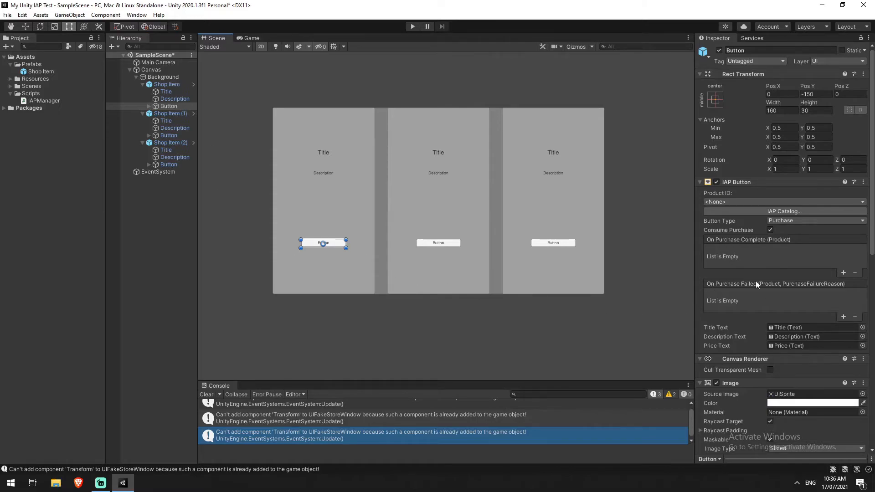
pyautogui.click(747, 203)
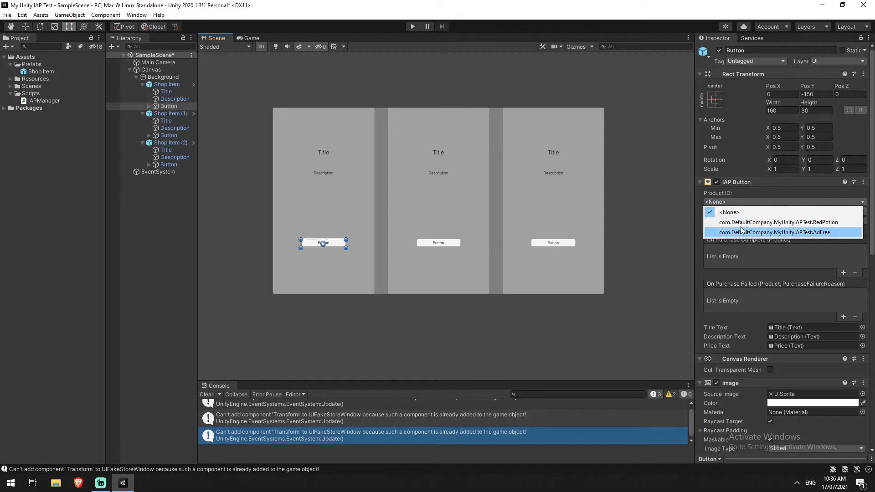
pyautogui.click(769, 223)
# - Assign the product com.DefaultCompany.MyUnityIAPTest.AdFree to the IAP Button of the second shop item
pyautogui.click(442, 242)
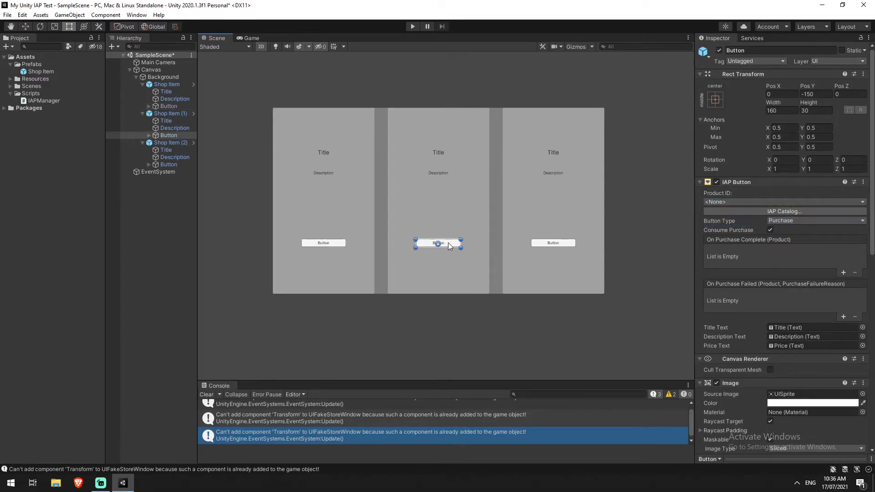
pyautogui.click(766, 211)
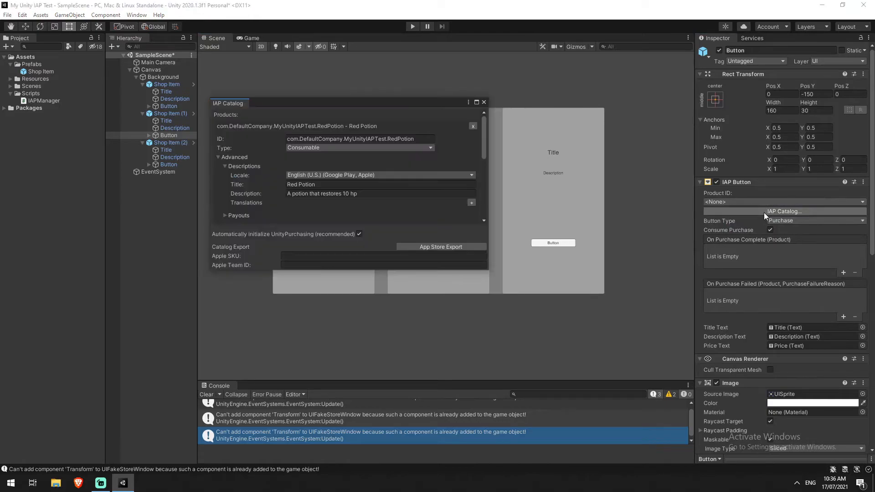
pyautogui.click(482, 102)
pyautogui.click(732, 202)
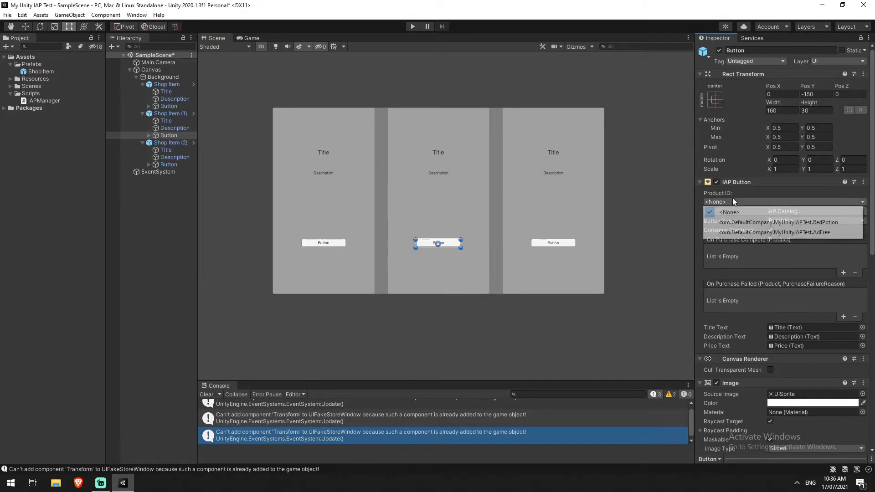
pyautogui.click(733, 232)
# - Set the third shop item's IAP Button type to Restore and deselect the button
pyautogui.click(546, 241)
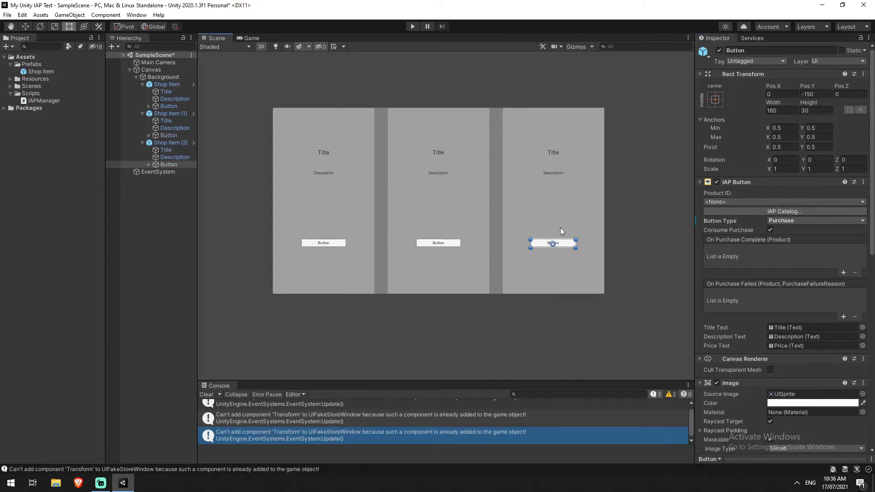
pyautogui.click(734, 204)
pyautogui.click(766, 201)
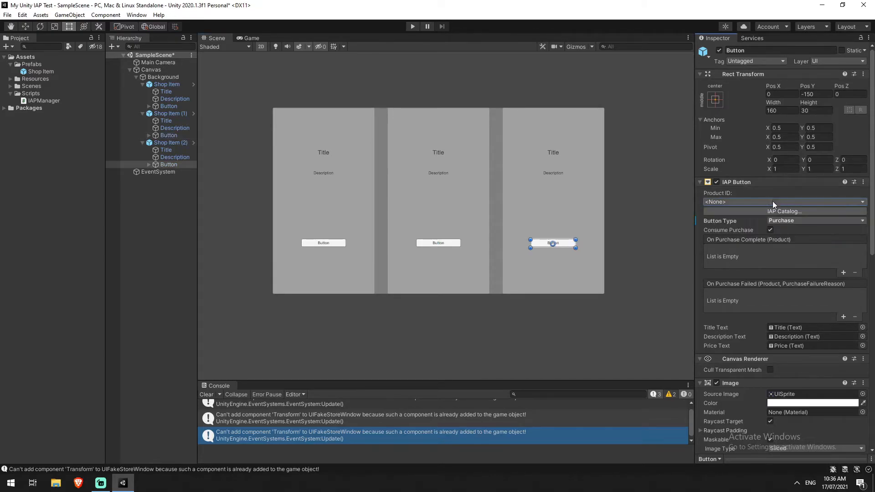
pyautogui.click(783, 220)
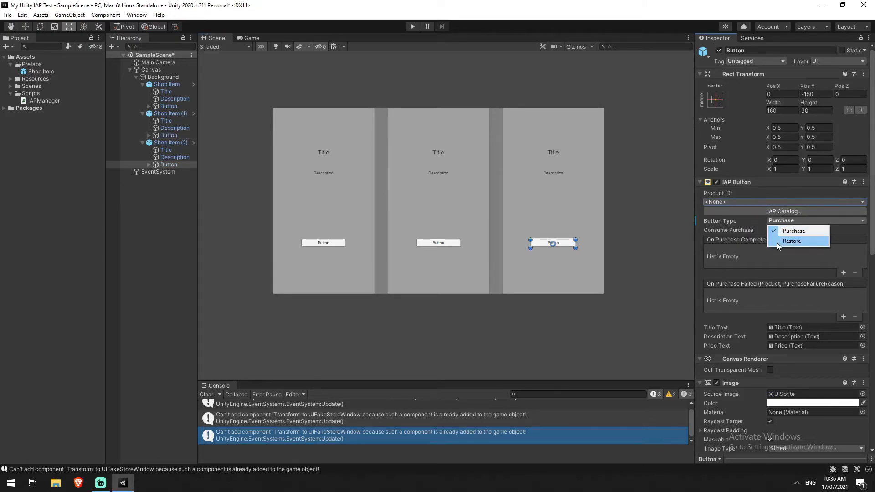
pyautogui.click(777, 241)
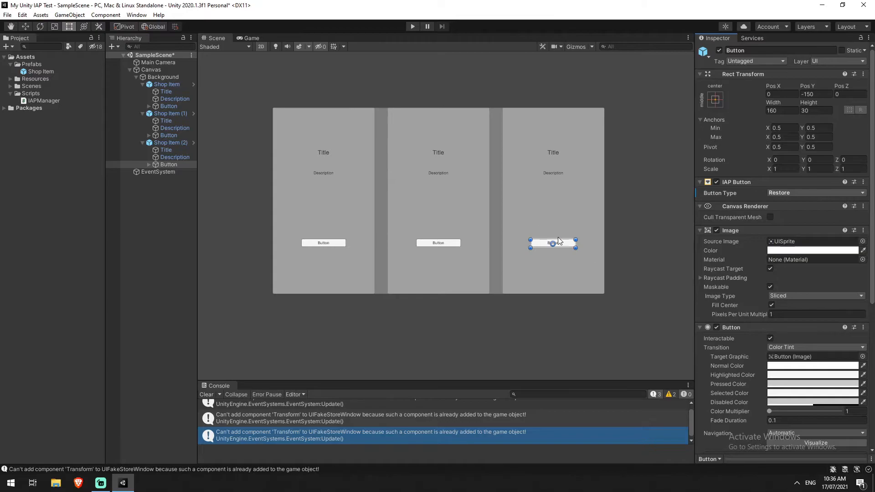
pyautogui.scroll(-1, 551, 238)
pyautogui.scroll(1, 545, 243)
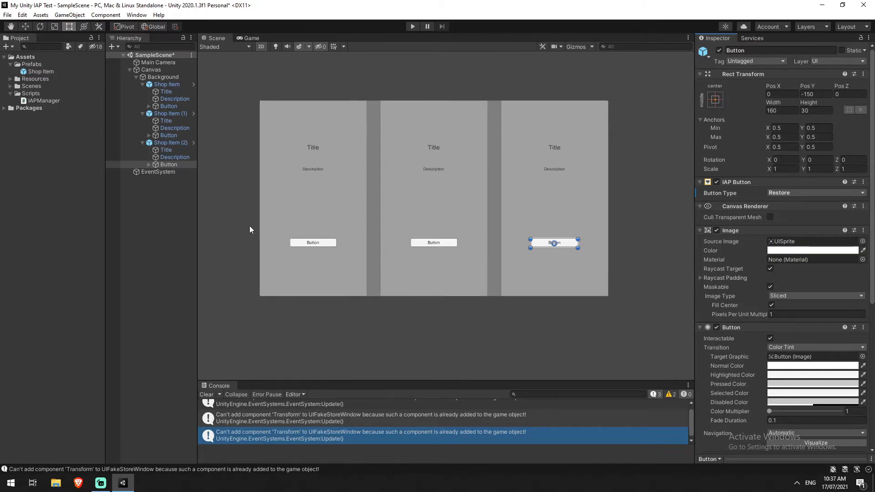
pyautogui.click(238, 225)
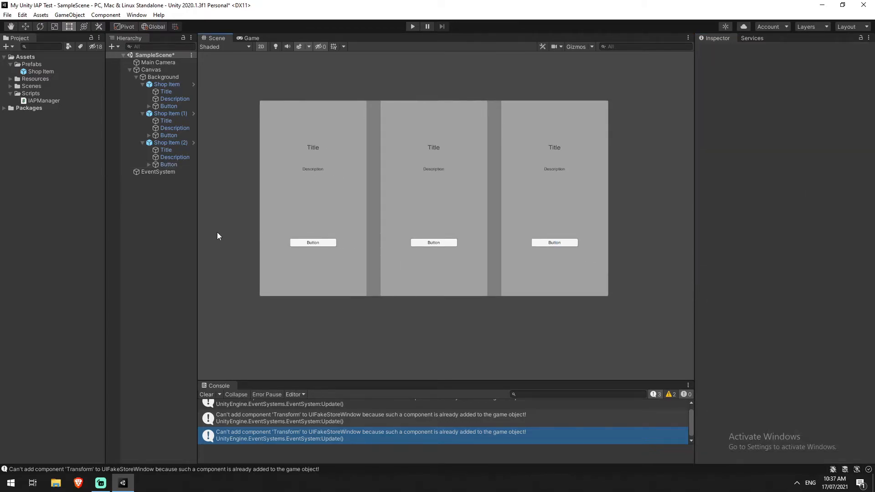
# - Play-test the shop by buying the Red Potion once and cancelling a second purchase, and exit play mode
pyautogui.click(409, 29)
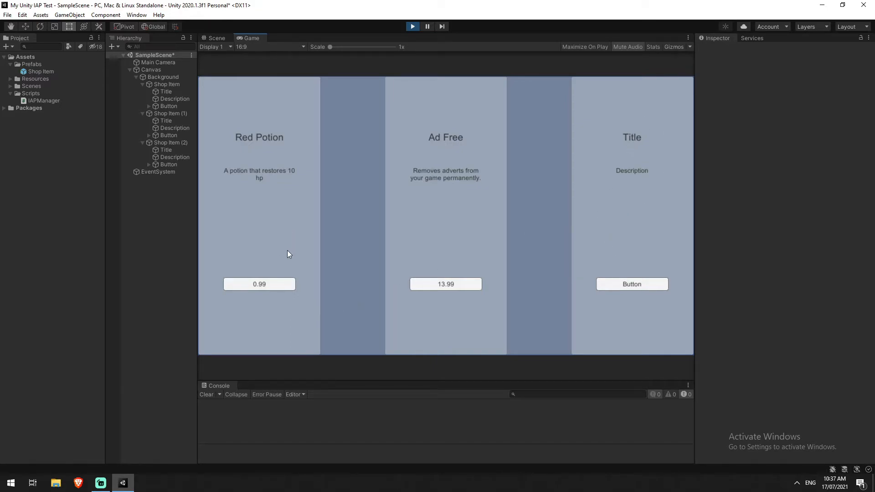
pyautogui.click(241, 285)
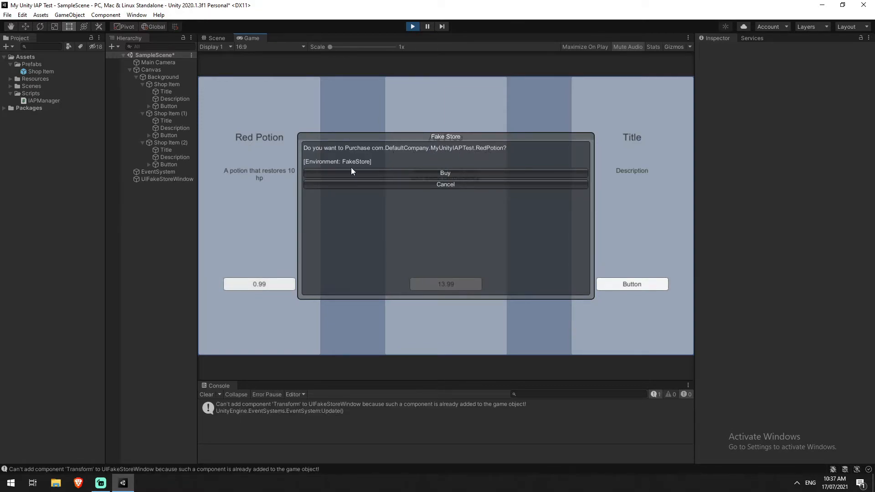
pyautogui.click(387, 174)
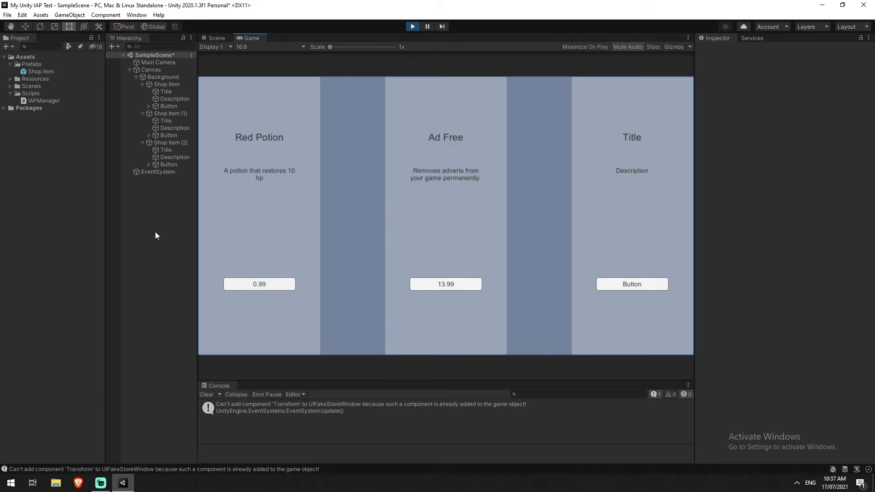
pyautogui.click(264, 285)
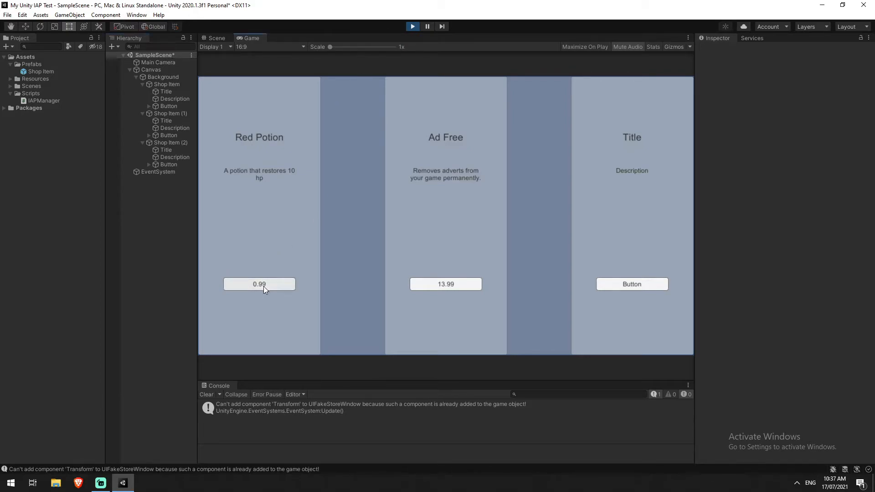
pyautogui.click(398, 183)
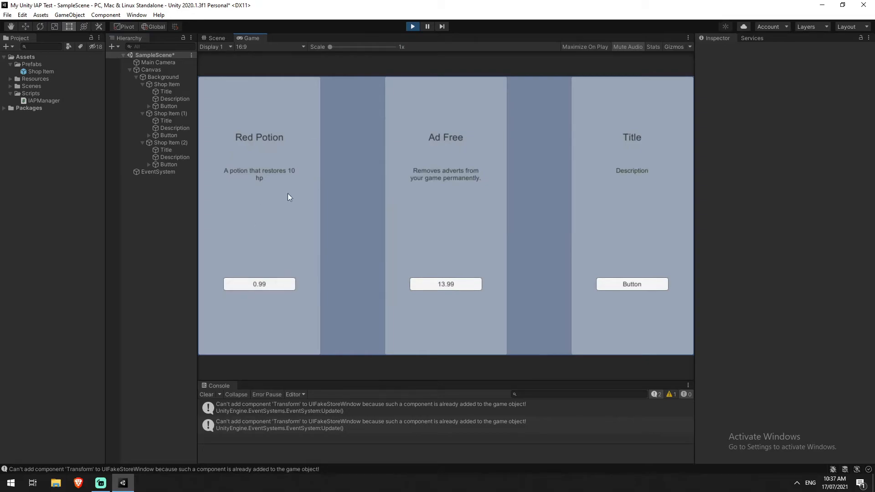
pyautogui.click(411, 29)
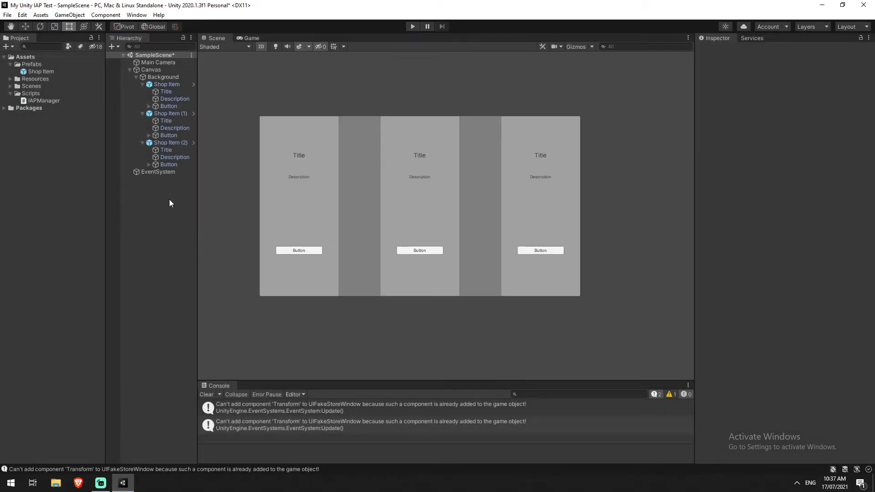
# - Create a new folder named Scripts inside the Assets folder
pyautogui.click(168, 104)
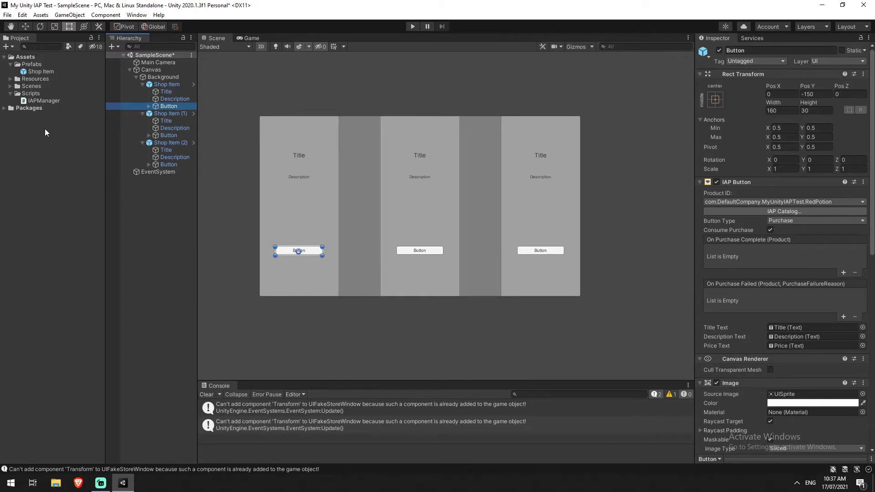
pyautogui.rightClick(20, 56)
pyautogui.moveTo(47, 63)
pyautogui.click(160, 62)
pyautogui.write('Scrip')
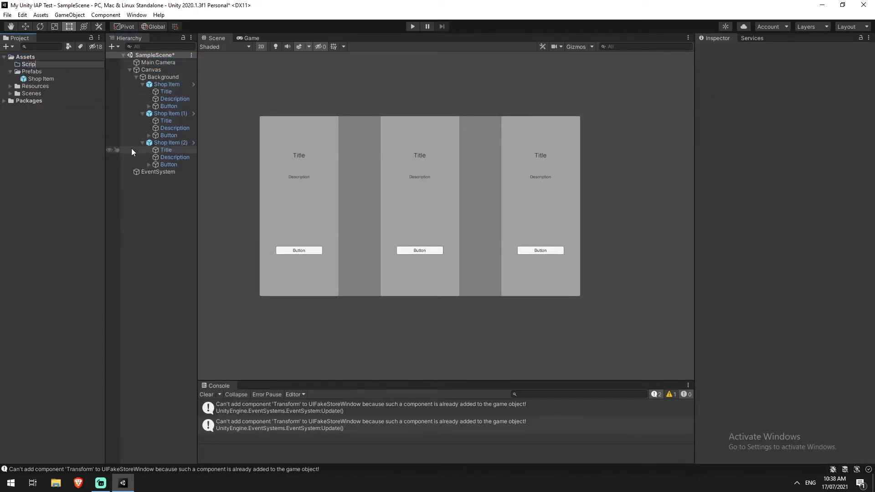
pyautogui.write('ts')
pyautogui.press('Return')
# - Create a C# script named IAPManager in the Scripts folder
pyautogui.rightClick(25, 93)
pyautogui.moveTo(63, 98)
pyautogui.click(246, 112)
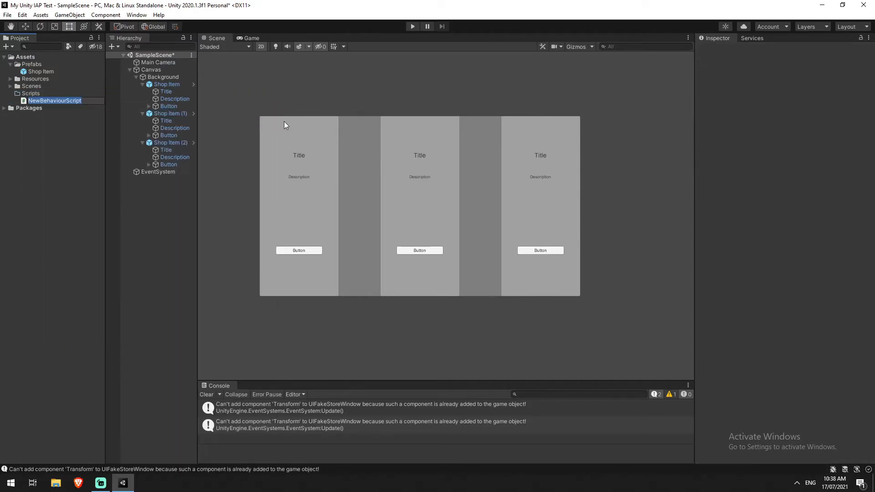
pyautogui.write('IAPManager')
pyautogui.click(283, 121)
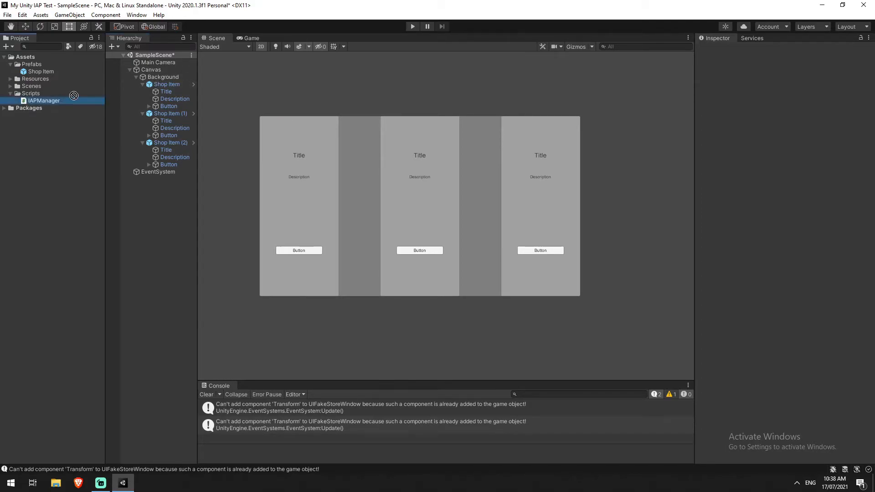
# - Attach the IAPManager script to the Background object and open the script in Visual Studio
pyautogui.click(152, 77)
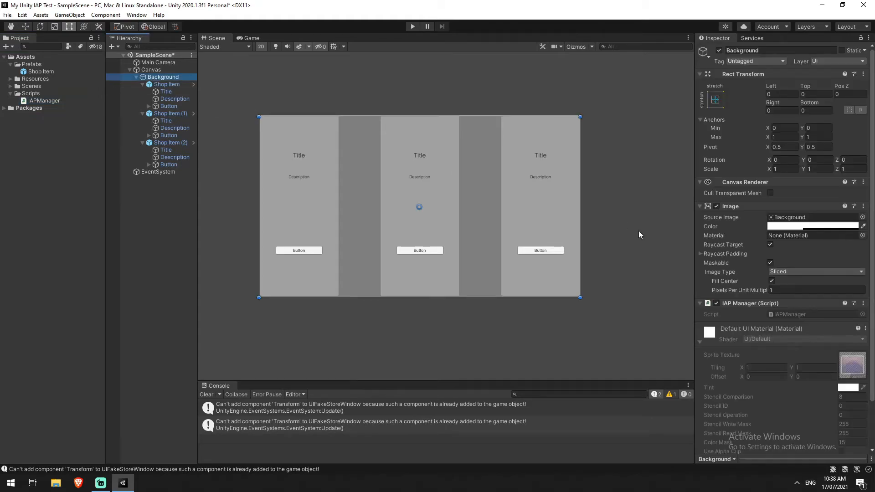
pyautogui.scroll(-3, 753, 250)
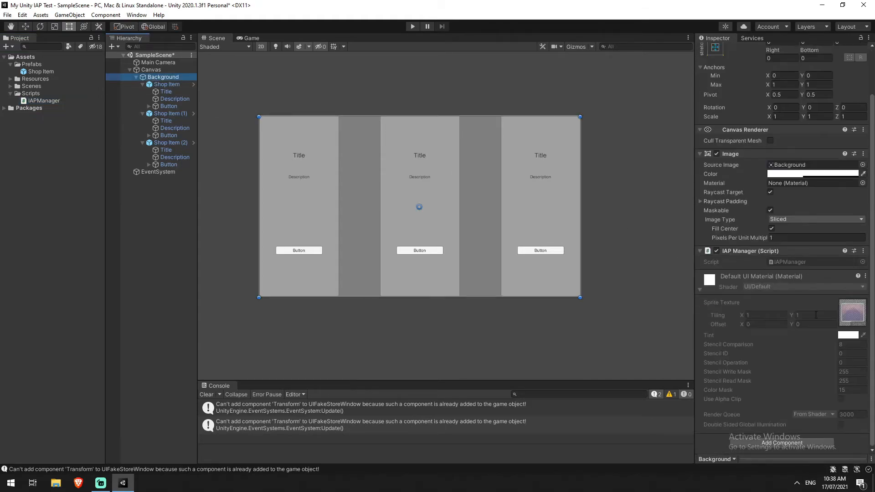
pyautogui.doubleClick(796, 263)
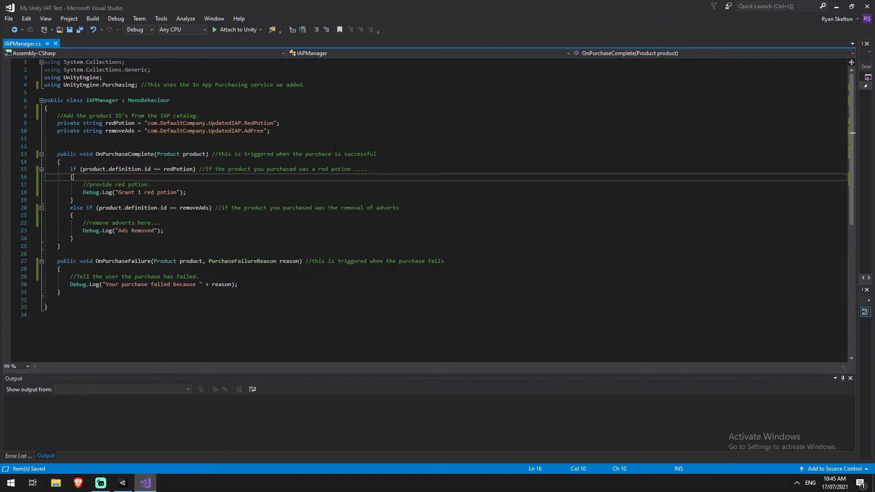
# - Examine the product ID strings and the UnityEngine.Purchasing import in the IAPManager script
pyautogui.click(327, 117)
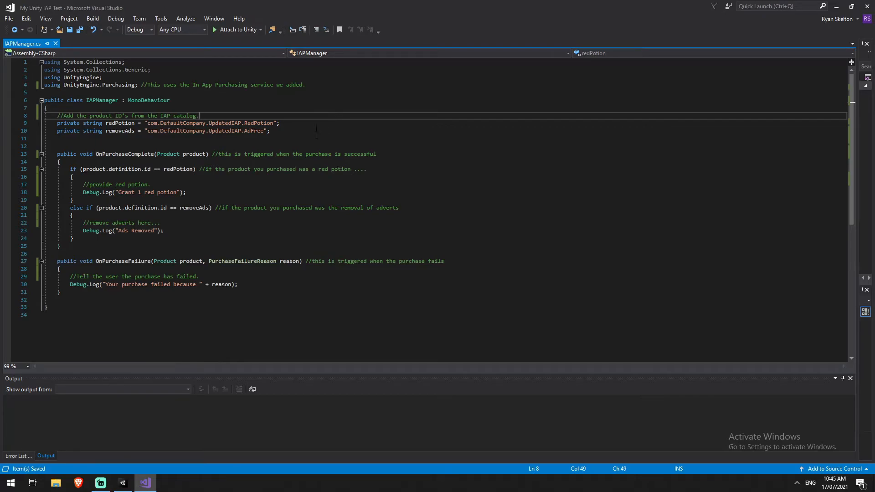
pyautogui.moveTo(44, 85); pyautogui.dragTo(141, 85)
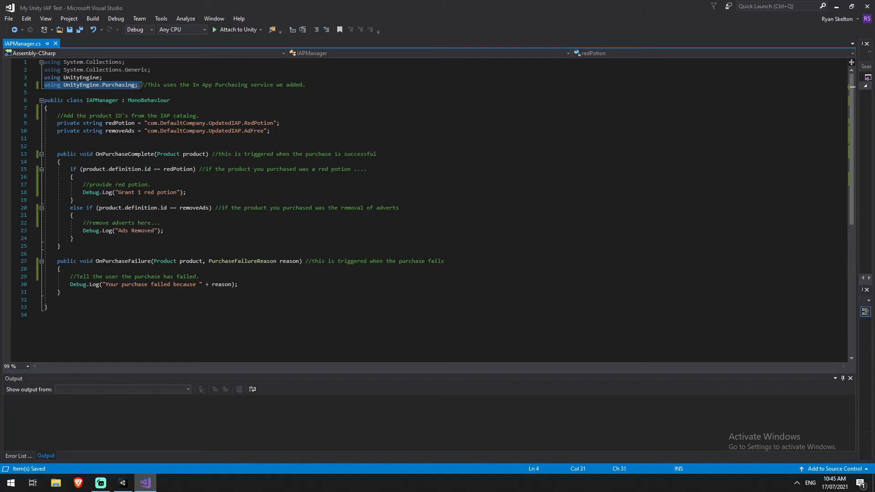
pyautogui.click(235, 85)
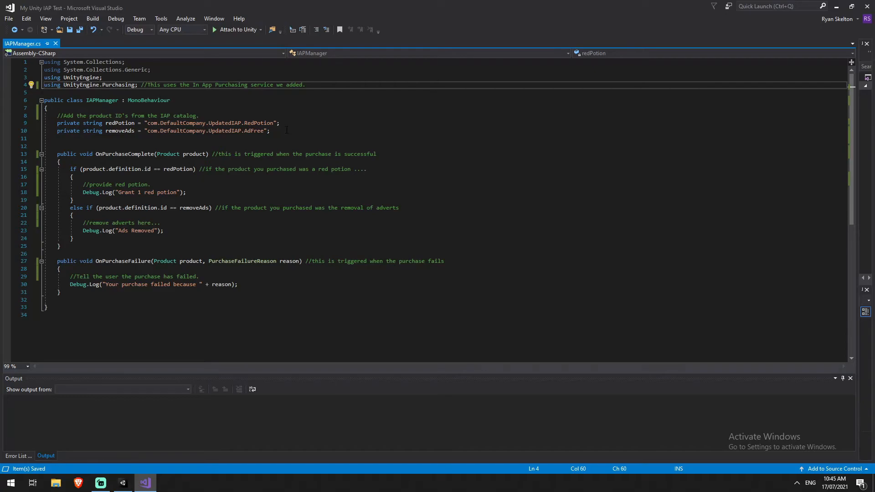
# - Switch to Unity, look up the Red Potion's product ID in the IAP Catalog, and check the script's purchase code before returning to Unity
pyautogui.click(123, 482)
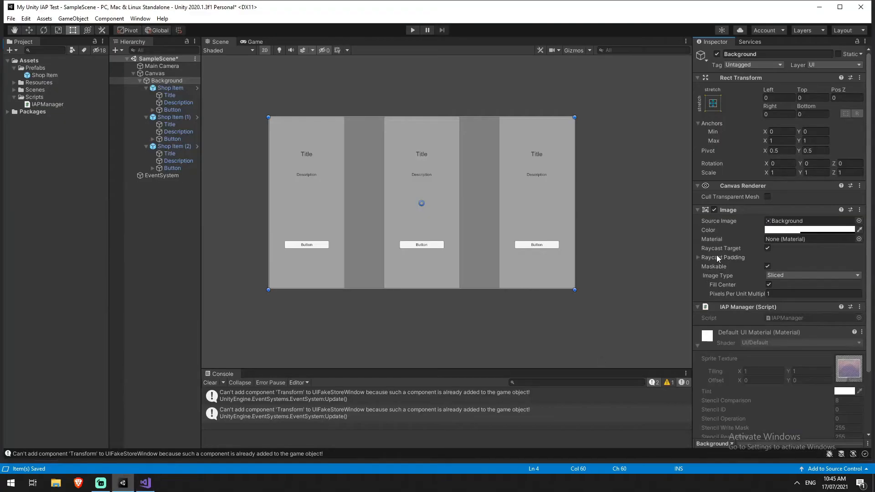
pyautogui.click(315, 247)
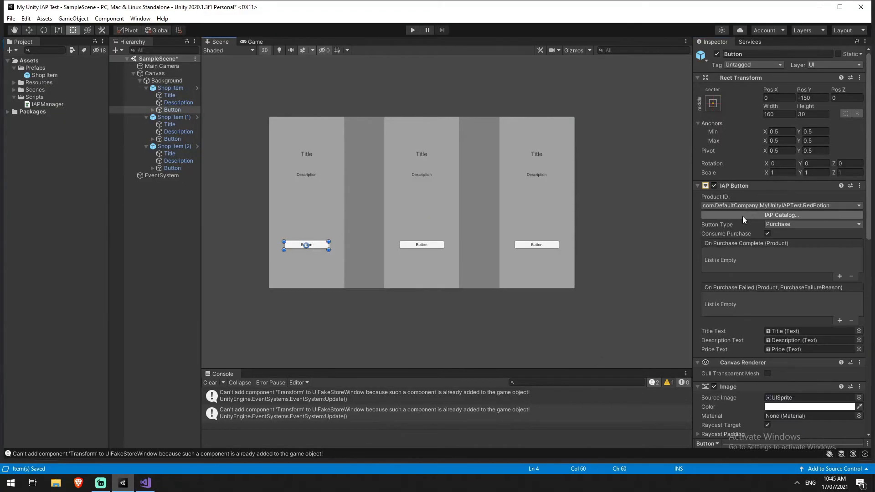
pyautogui.click(758, 215)
pyautogui.moveTo(428, 141); pyautogui.dragTo(280, 136)
pyautogui.scroll(-2, 387, 195)
pyautogui.scroll(2, 387, 194)
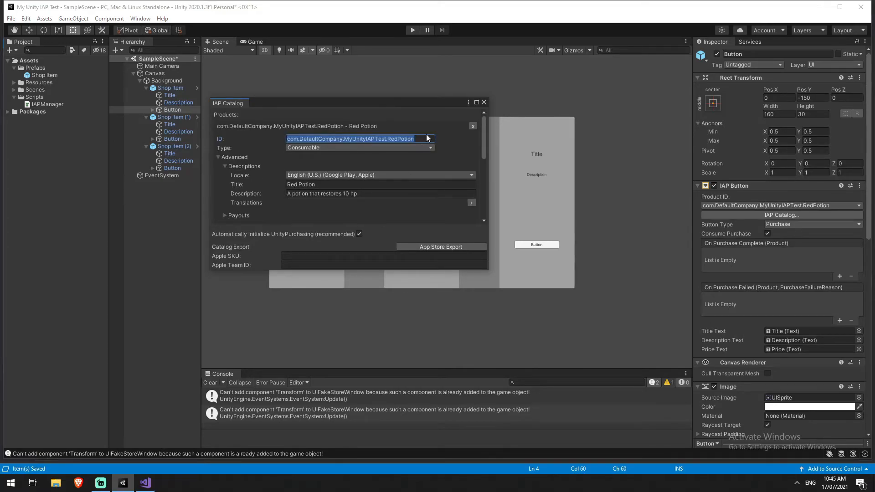
pyautogui.click(484, 102)
pyautogui.hotkey('alt', 'Tab')
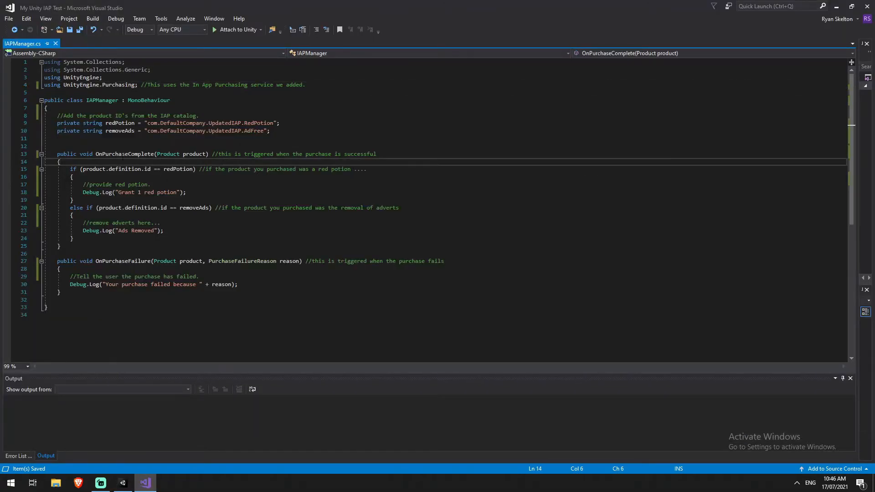
pyautogui.hotkey('alt', 'Tab')
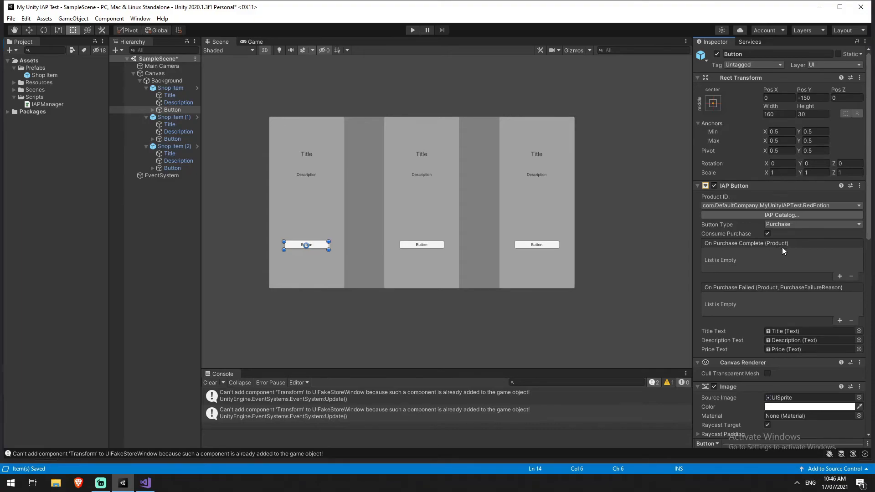
# - Switch to Visual Studio and examine how OnPurchaseComplete compares the product ID for the red potion and the advert removal
pyautogui.hotkey('alt', 'Tab')
pyautogui.click(189, 154)
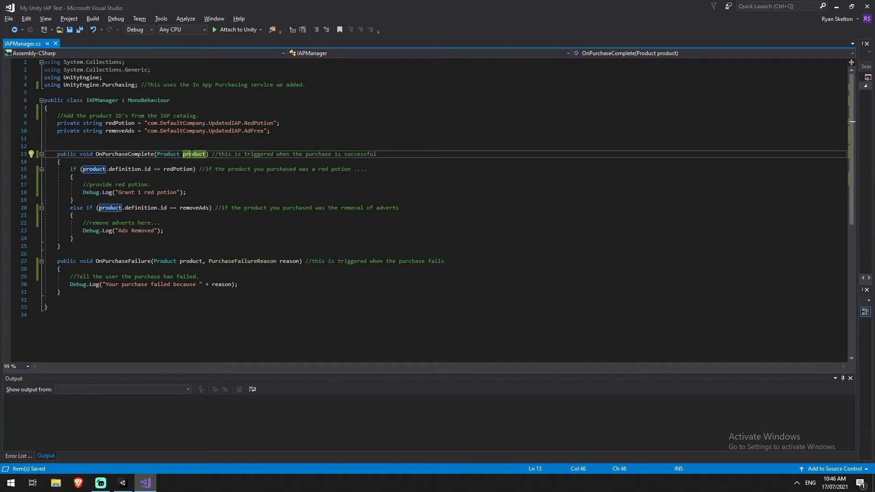
pyautogui.click(217, 177)
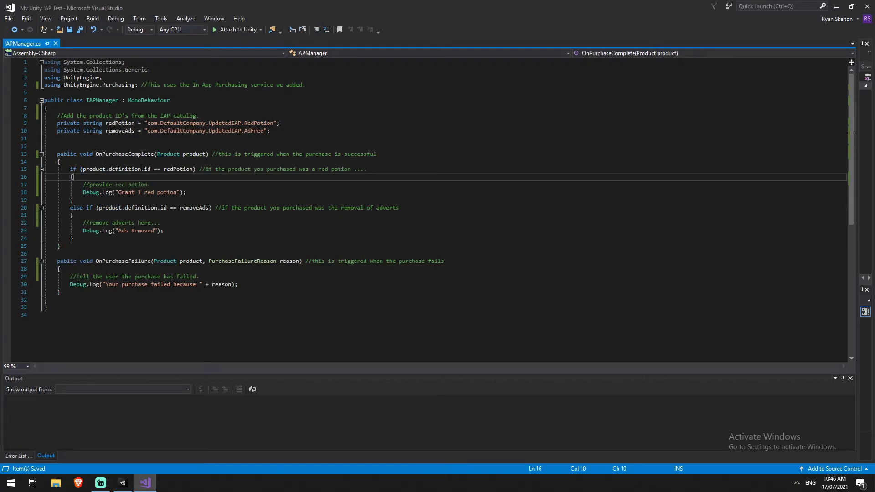
pyautogui.click(107, 170)
pyautogui.click(139, 169)
pyautogui.click(150, 169)
pyautogui.click(178, 169)
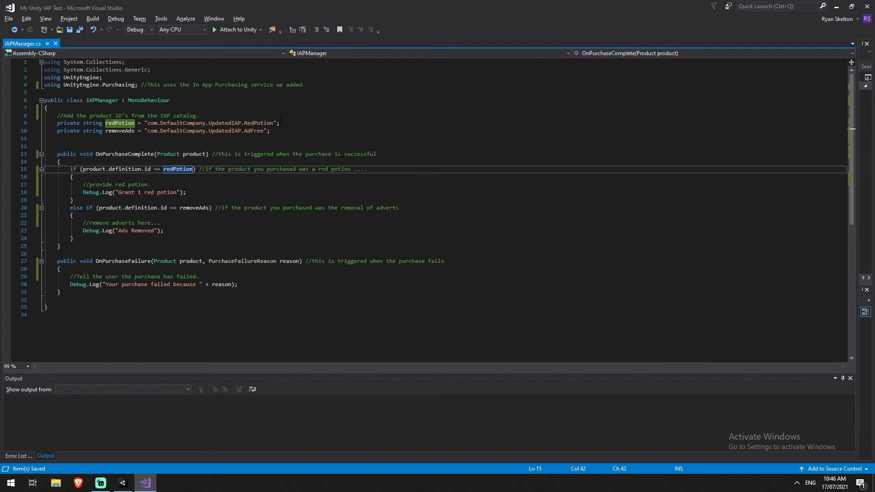
pyautogui.click(209, 169)
pyautogui.moveTo(194, 192); pyautogui.dragTo(80, 184)
pyautogui.click(81, 184)
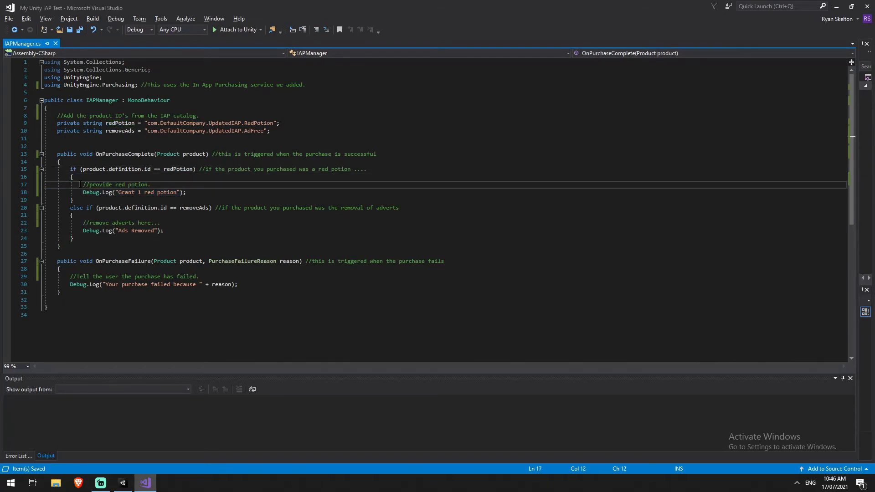
pyautogui.click(189, 208)
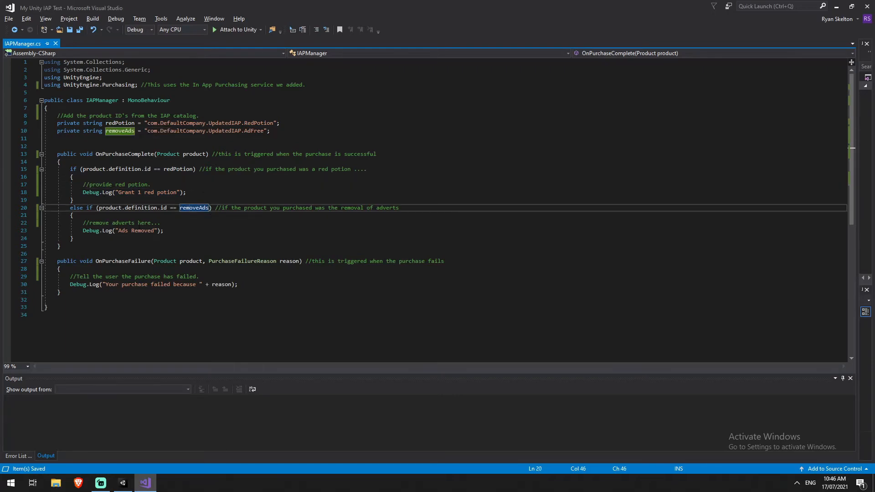
pyautogui.click(131, 223)
pyautogui.click(94, 240)
pyautogui.click(126, 301)
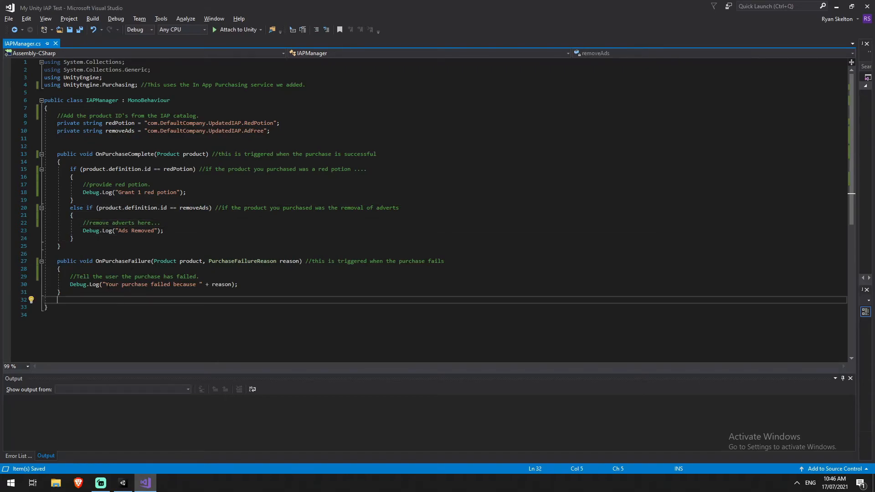
# - Check the On Purchase Failed event in Unity, then return to Visual Studio and examine the OnPurchaseFailure method and the Debug.Log lines
pyautogui.hotkey('alt', 'Tab')
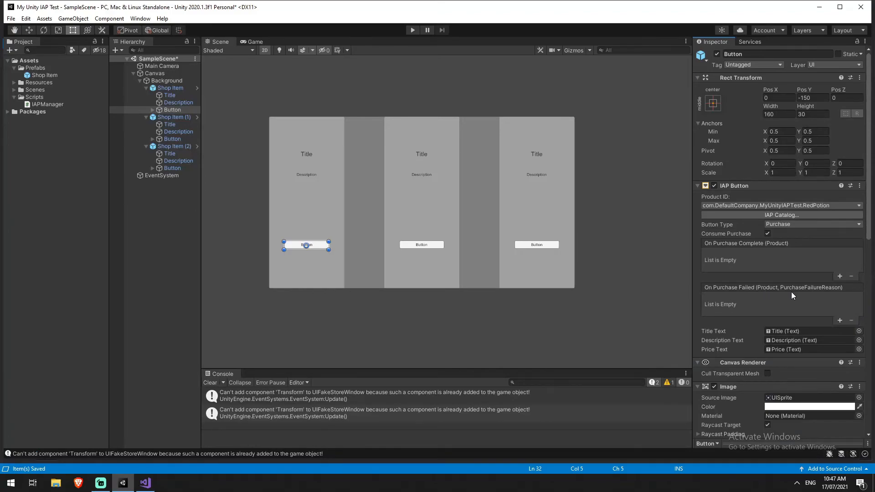
pyautogui.hotkey('alt', 'Tab')
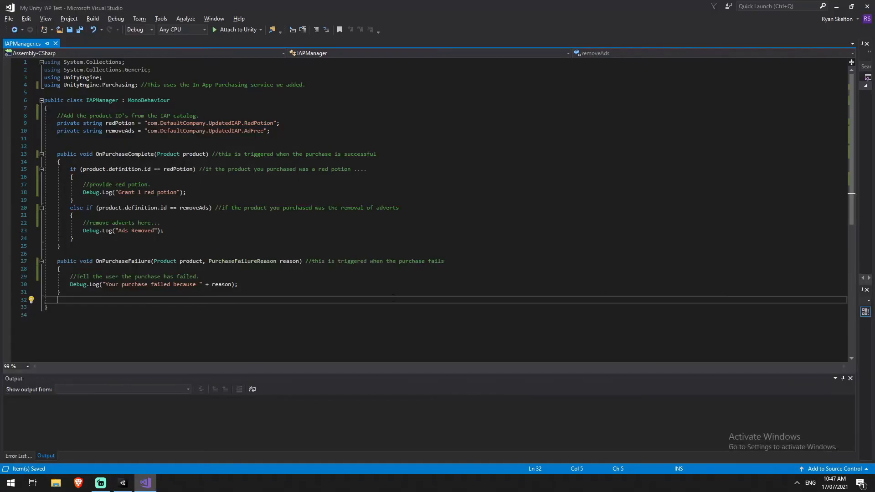
pyautogui.click(165, 261)
pyautogui.click(189, 261)
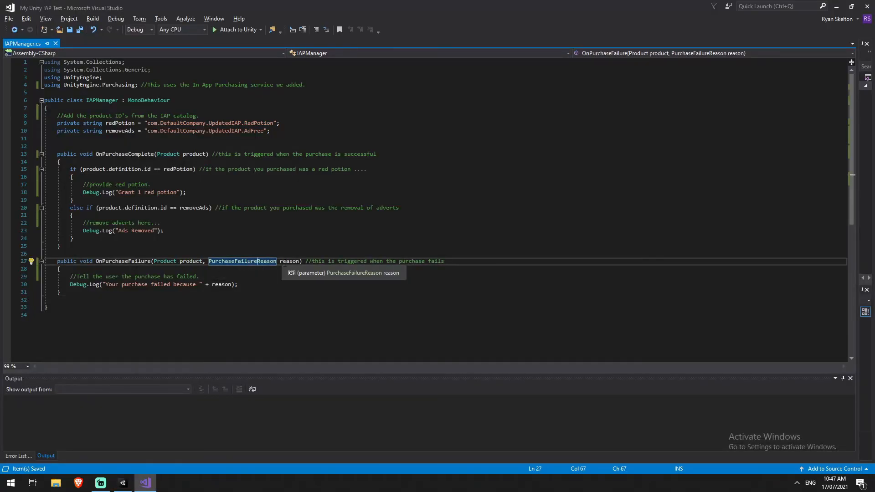
pyautogui.click(280, 261)
pyautogui.click(211, 277)
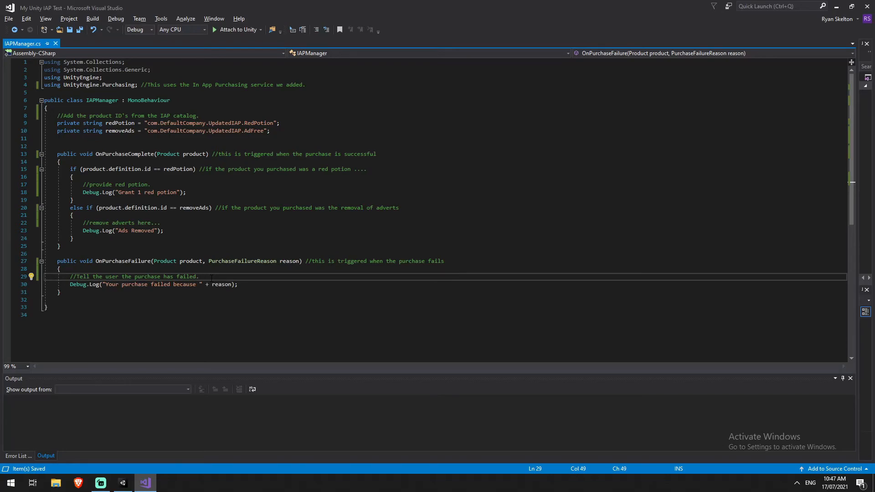
pyautogui.press('Up')
pyautogui.press('Up')
pyautogui.press('Up')
pyautogui.press('Up')
pyautogui.press('Up')
pyautogui.press('Up')
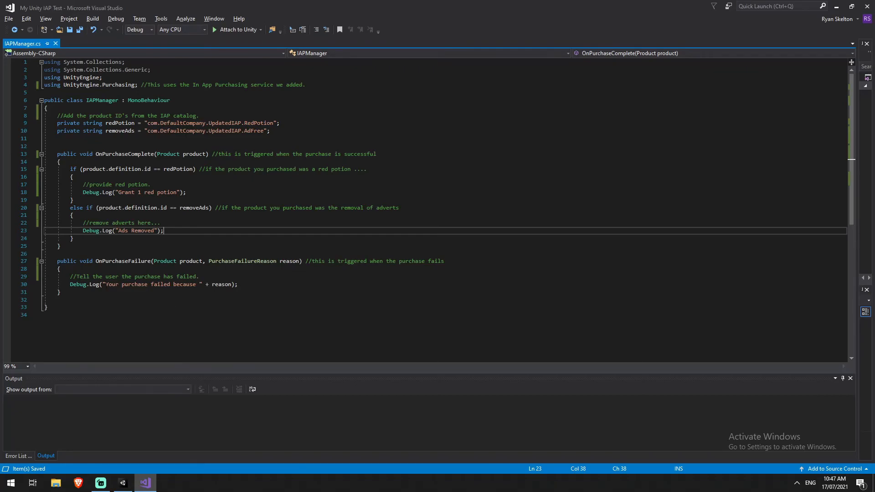
pyautogui.click(228, 284)
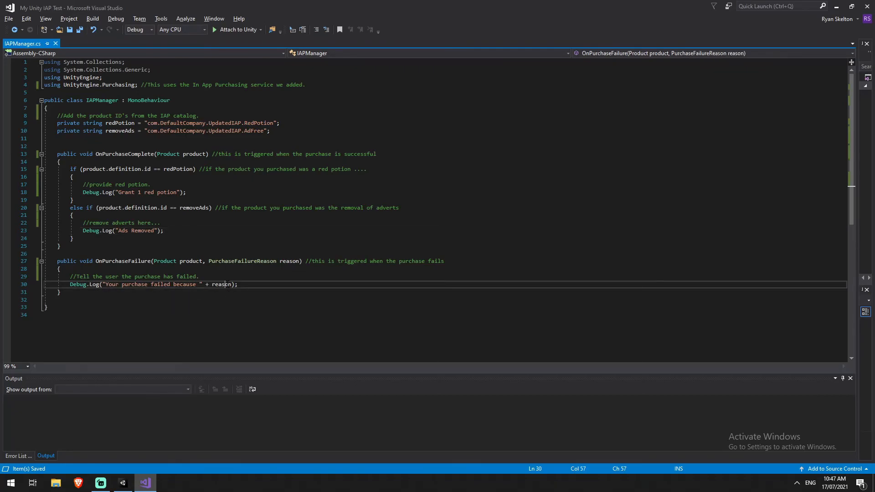
pyautogui.click(147, 230)
pyautogui.click(171, 192)
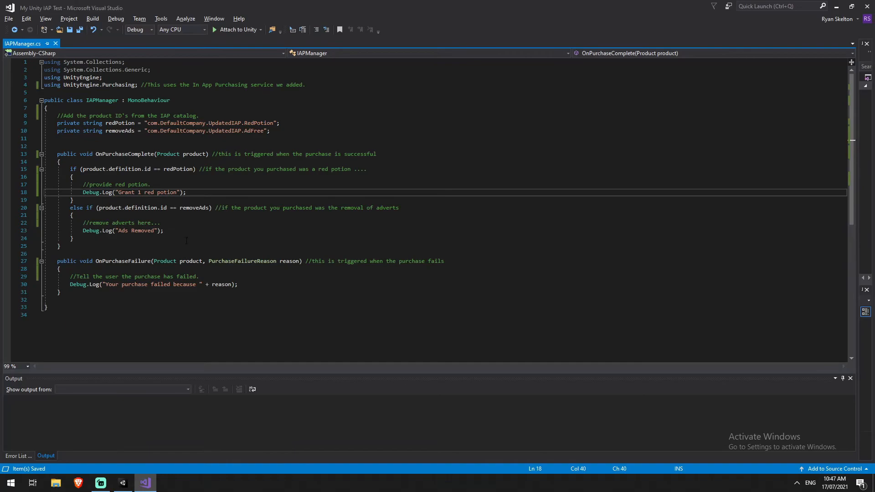
# - Switch to Unity and add an On Purchase Complete listener to the Red Potion button, calling IAPManager.OnPurchaseComplete on the Background object
pyautogui.hotkey('alt', 'Tab')
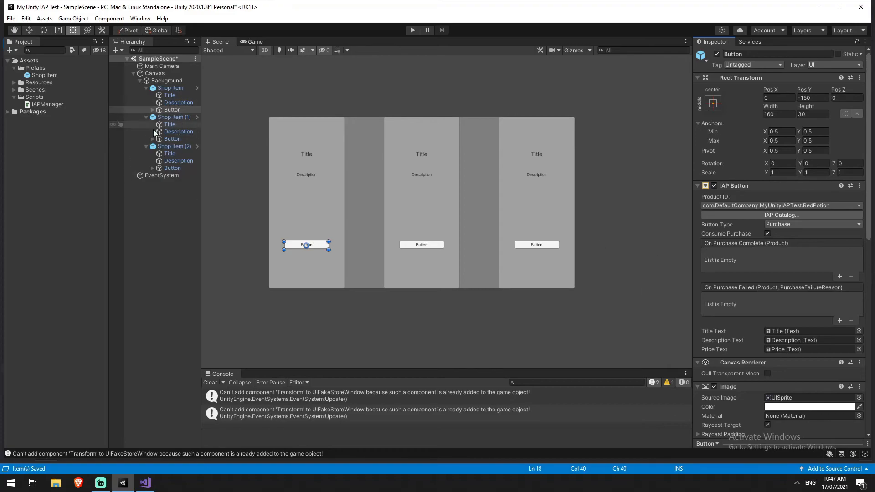
pyautogui.click(839, 276)
pyautogui.moveTo(176, 81); pyautogui.dragTo(724, 265)
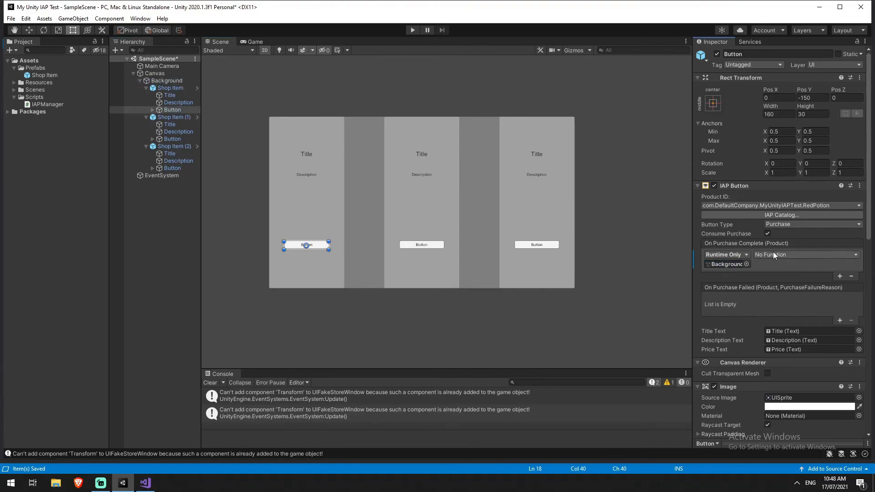
pyautogui.click(776, 255)
pyautogui.moveTo(784, 318)
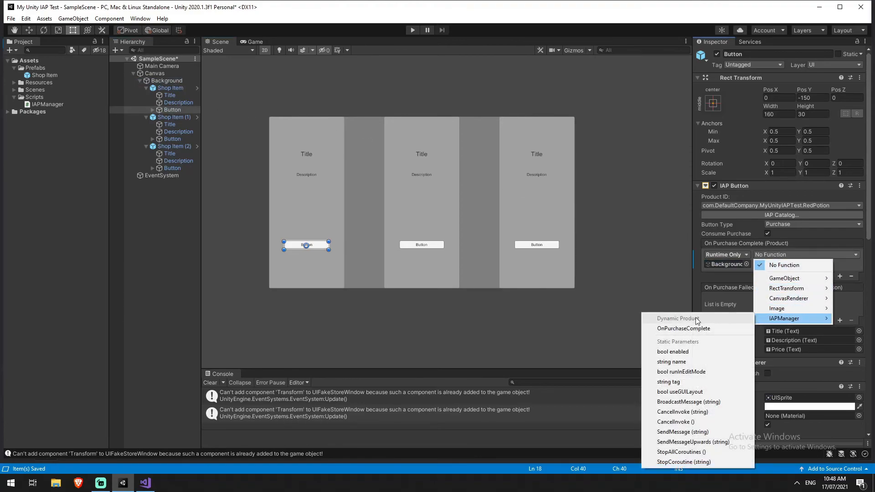
pyautogui.click(673, 329)
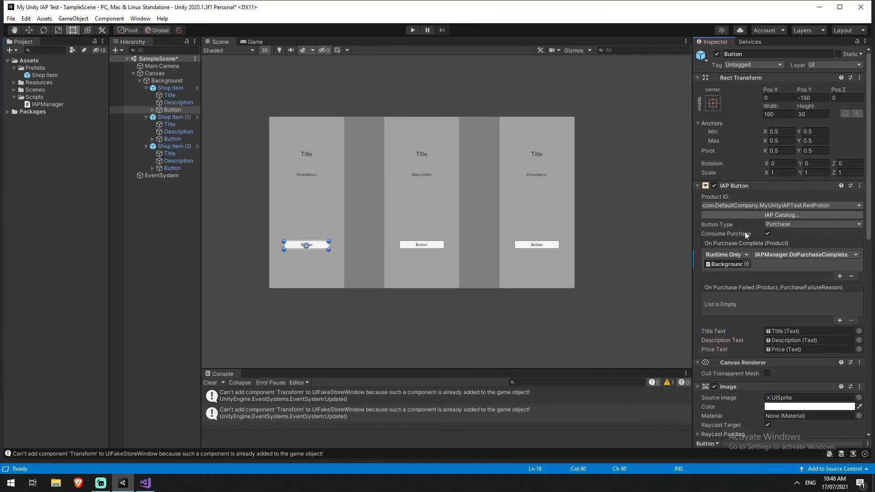
# - Add an On Purchase Failed listener to the Red Potion button, calling IAPManager.OnPurchaseFailure on the Background object
pyautogui.click(839, 320)
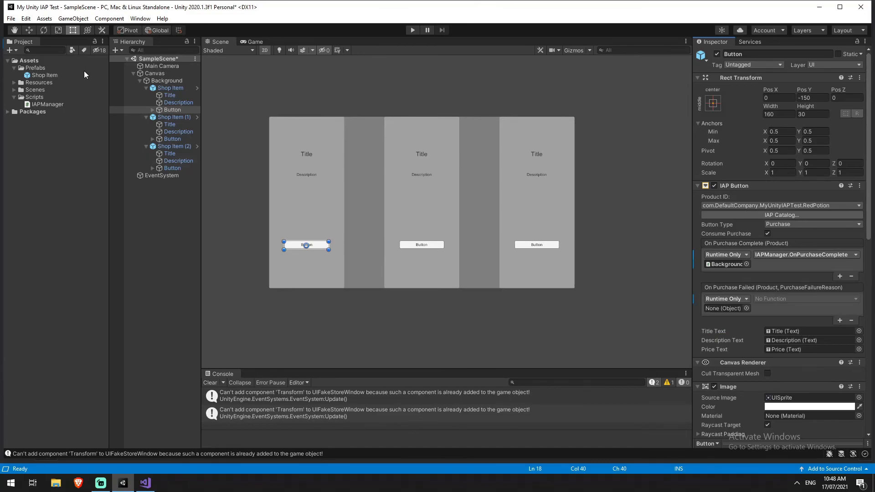
pyautogui.moveTo(159, 89); pyautogui.dragTo(728, 308)
pyautogui.click(771, 299)
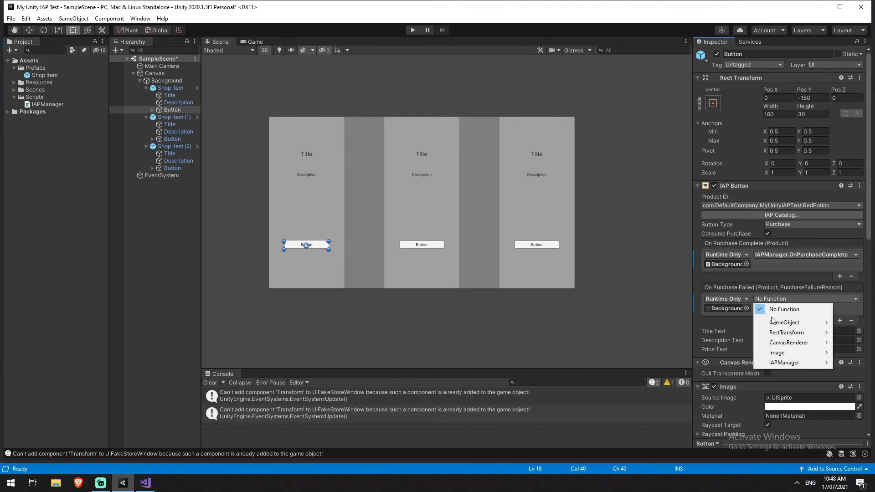
pyautogui.moveTo(779, 362)
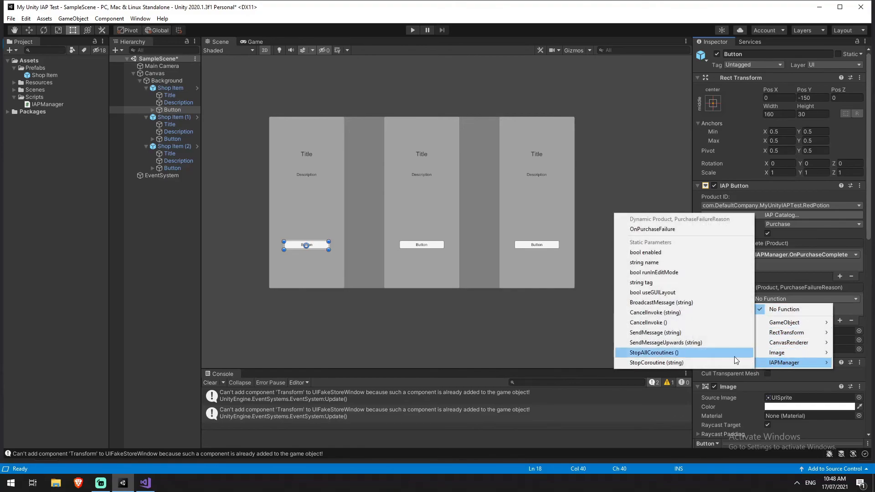
pyautogui.click(655, 230)
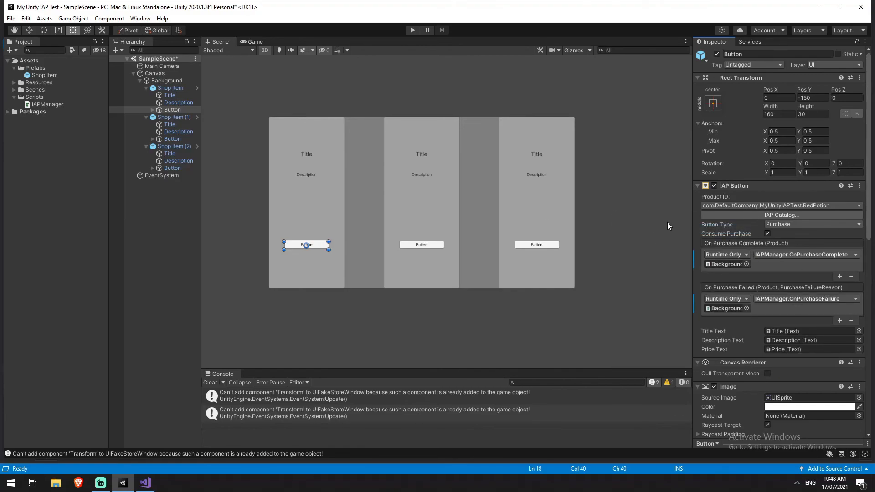
# - Add an On Purchase Complete listener to Shop Item (1)'s AdFree button, calling IAPManager.OnPurchaseComplete on the Background object
pyautogui.click(401, 245)
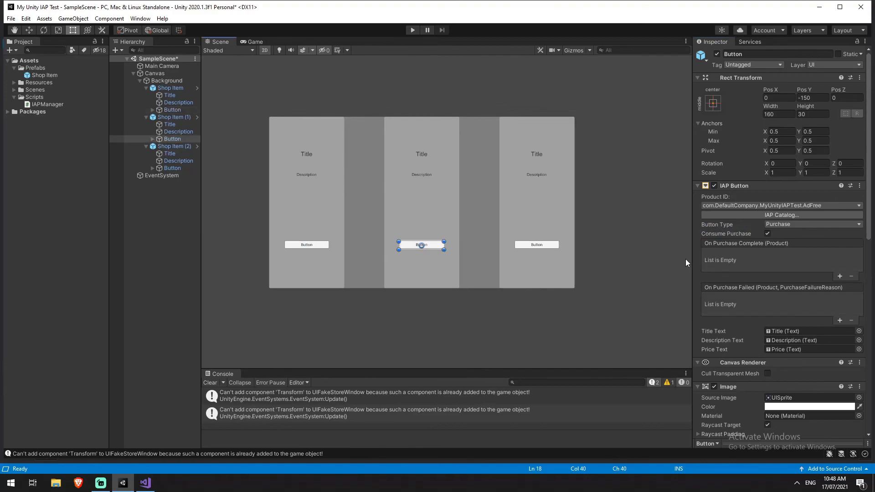
pyautogui.click(839, 276)
pyautogui.moveTo(158, 80); pyautogui.dragTo(727, 264)
pyautogui.click(772, 255)
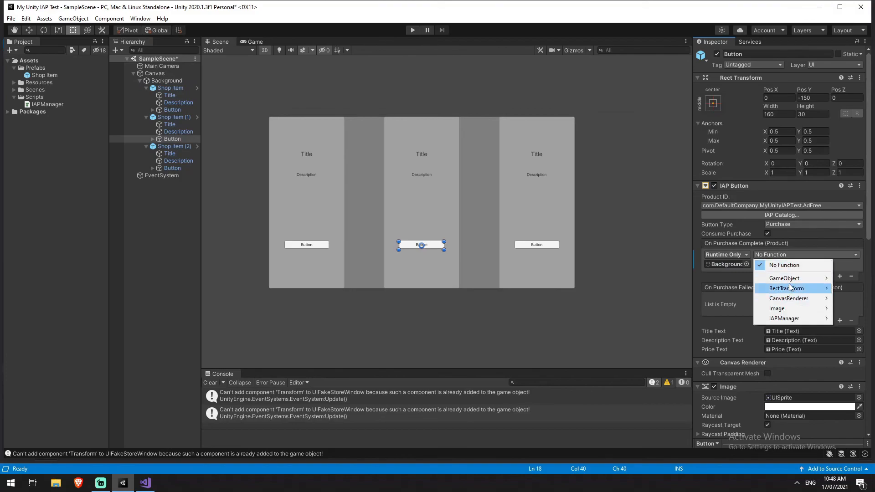
pyautogui.moveTo(784, 317)
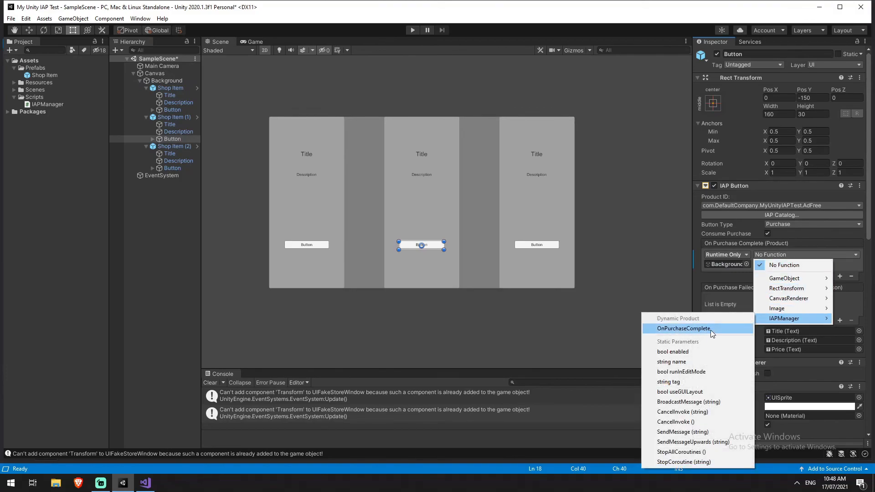
pyautogui.click(709, 329)
# - Add an On Purchase Failed listener to the AdFree button, calling IAPManager.OnPurchaseFailure on the Background object
pyautogui.click(836, 319)
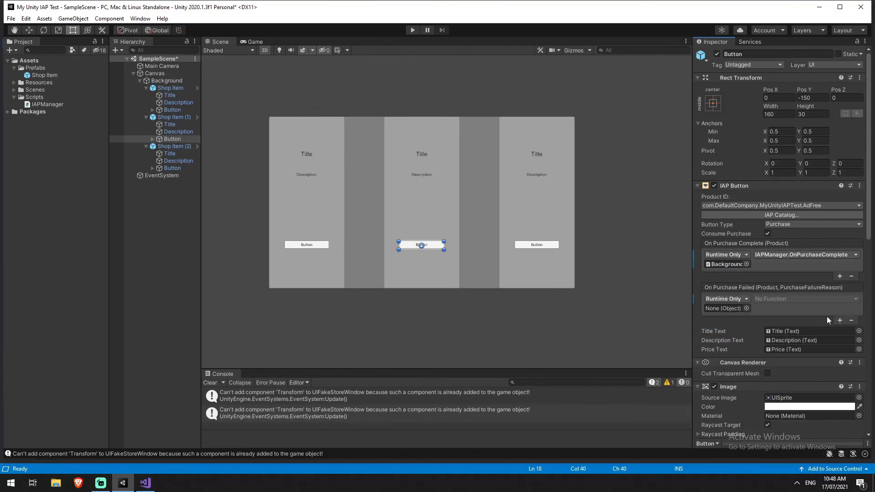
pyautogui.moveTo(168, 86); pyautogui.dragTo(726, 309)
pyautogui.click(779, 299)
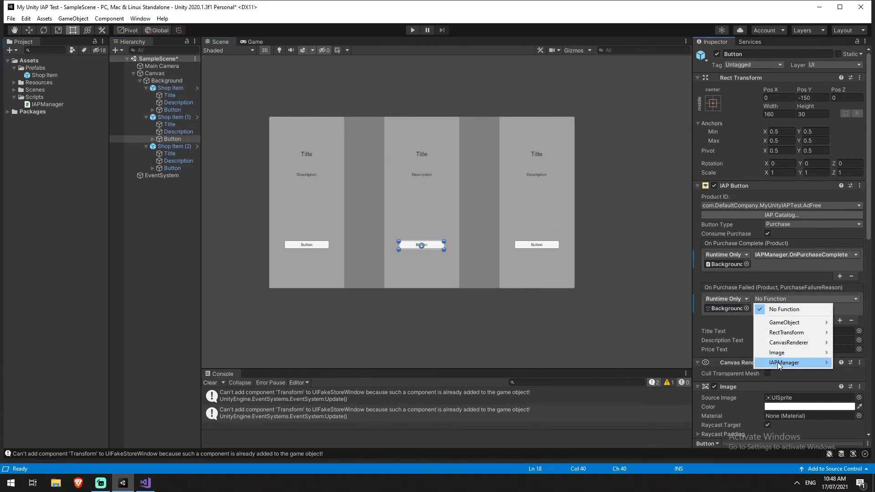
pyautogui.moveTo(780, 364)
pyautogui.click(658, 233)
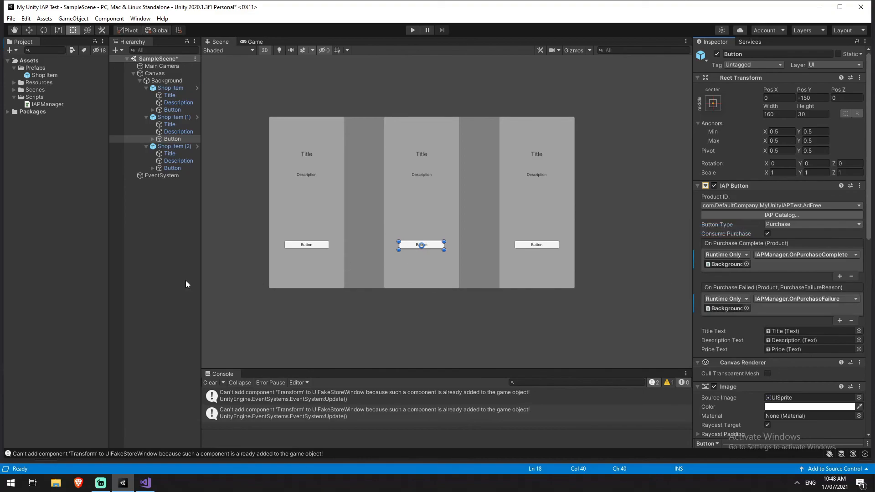
pyautogui.click(160, 222)
# - Check the IAP Button settings of Shop Item (2)'s button and save the scene
pyautogui.click(546, 244)
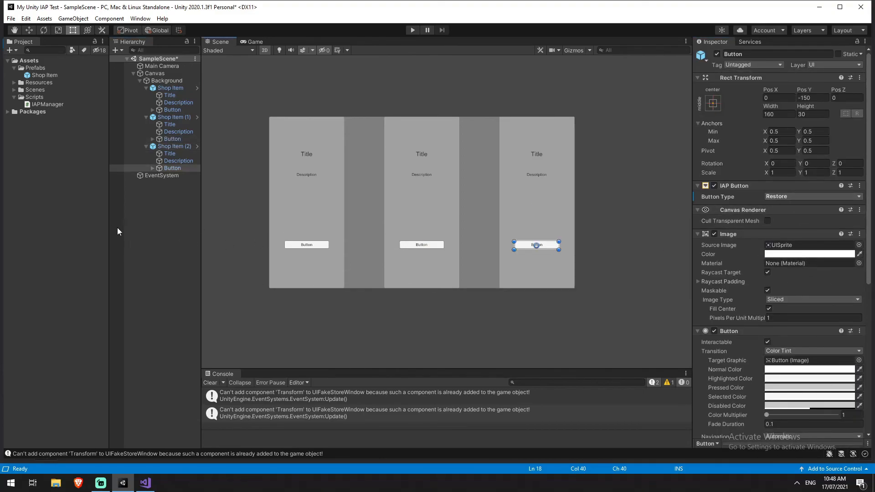
pyautogui.click(147, 221)
pyautogui.hotkey('ctrl', 's')
# - Run the game and test buying the Red Potion through the Fake Store dialog
pyautogui.click(413, 31)
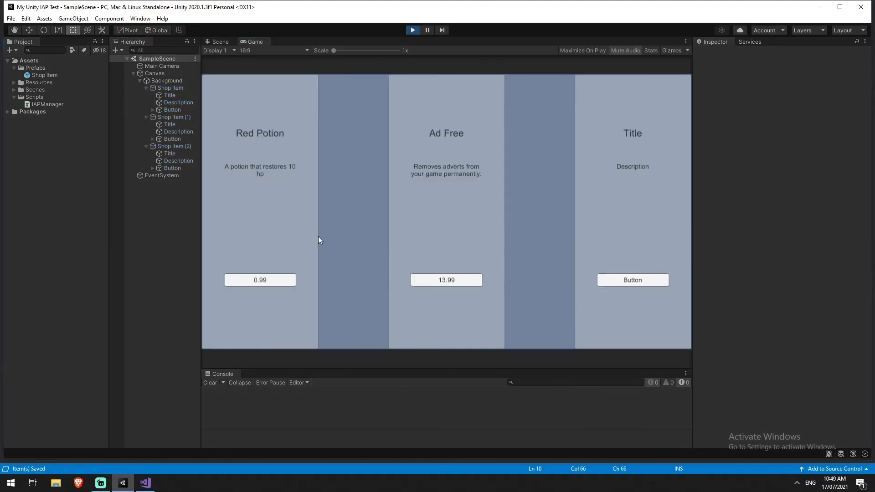
pyautogui.click(269, 280)
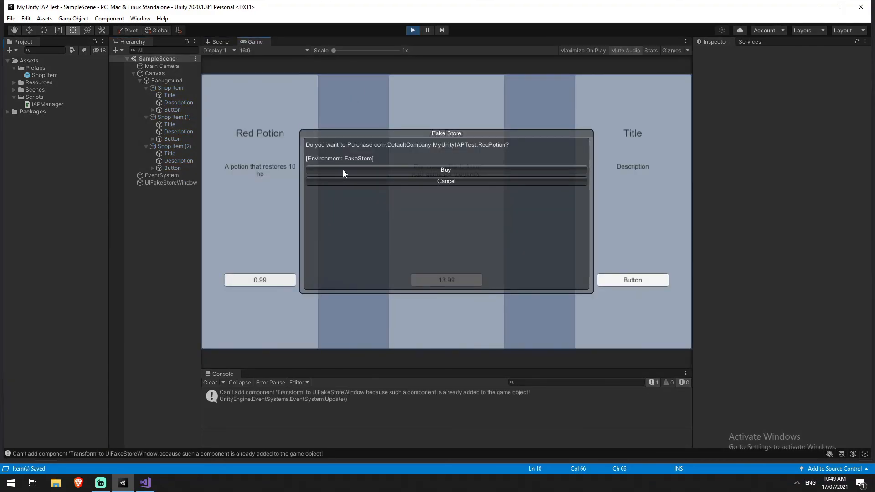
pyautogui.click(343, 171)
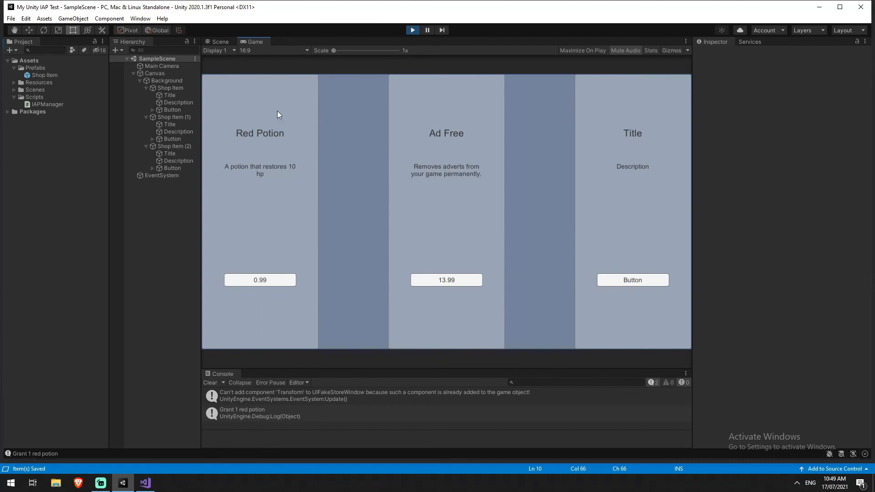
# - Test buying the Ad Free product through the Fake Store dialog and stop the game
pyautogui.click(452, 285)
pyautogui.click(439, 168)
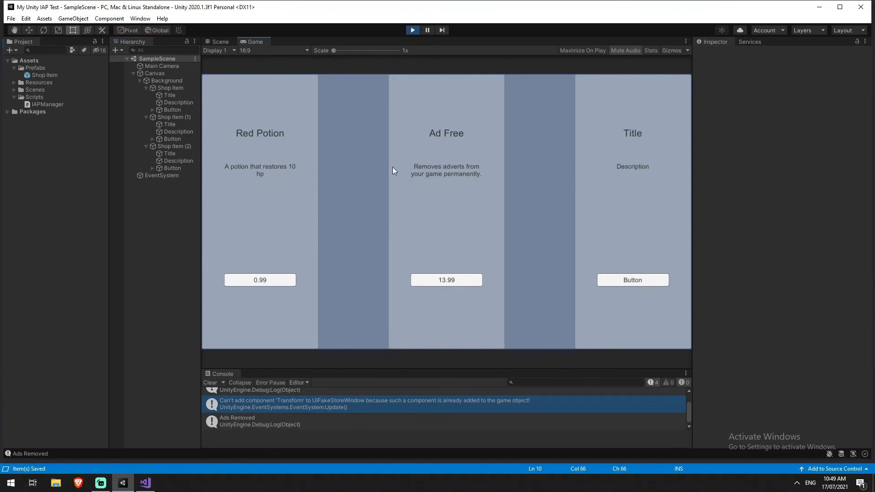
pyautogui.click(411, 31)
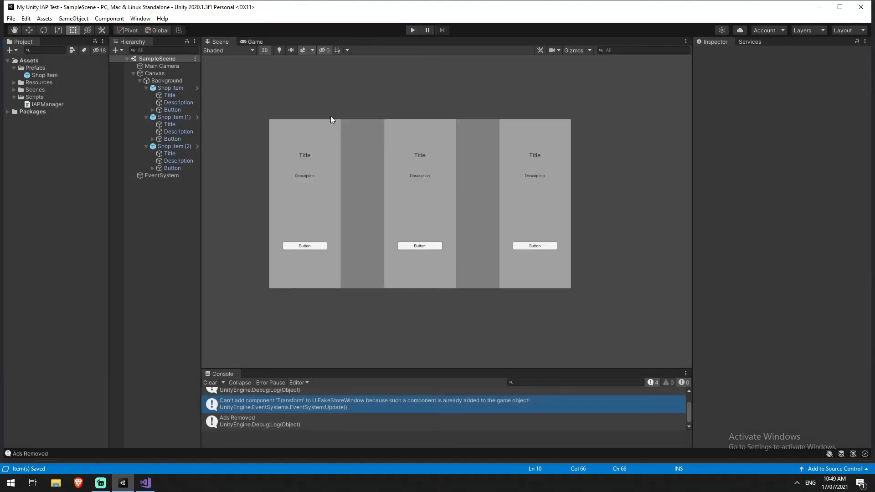